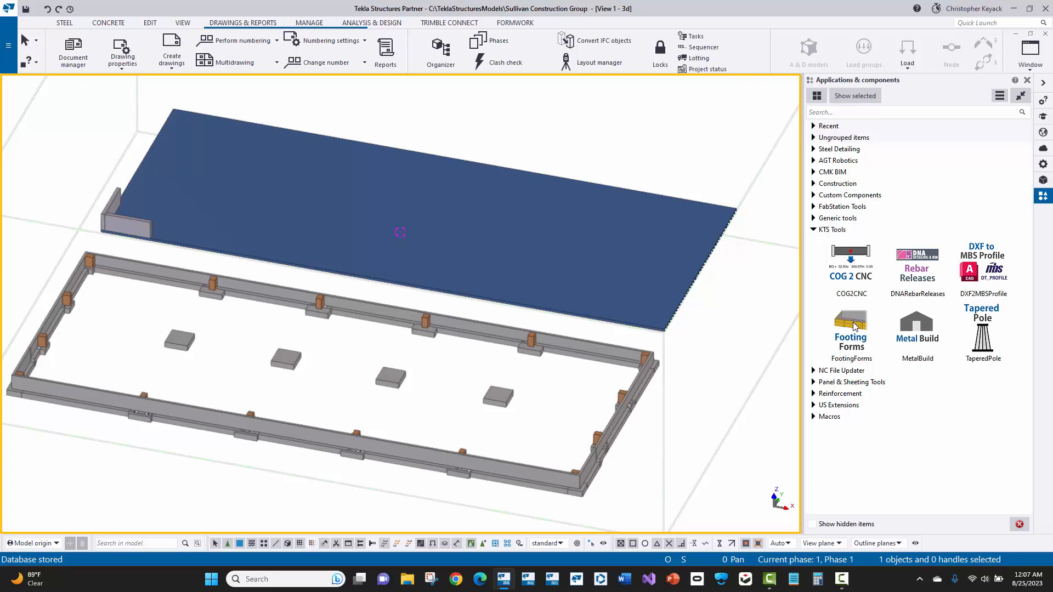
Place lumber forms with the Footing Forms component along the outer footing edge, from the near corner to the first spread footing
{"action": "double_click", "coordinate": [852, 325]}
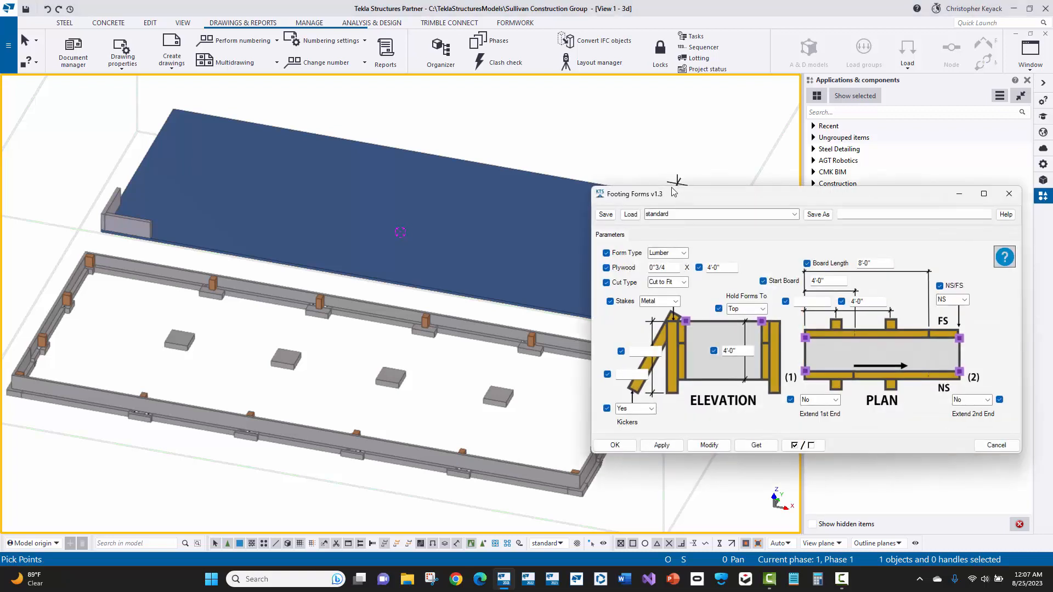
{"action": "left_click_drag", "start_coordinate": [674, 191], "coordinate": [535, 88]}
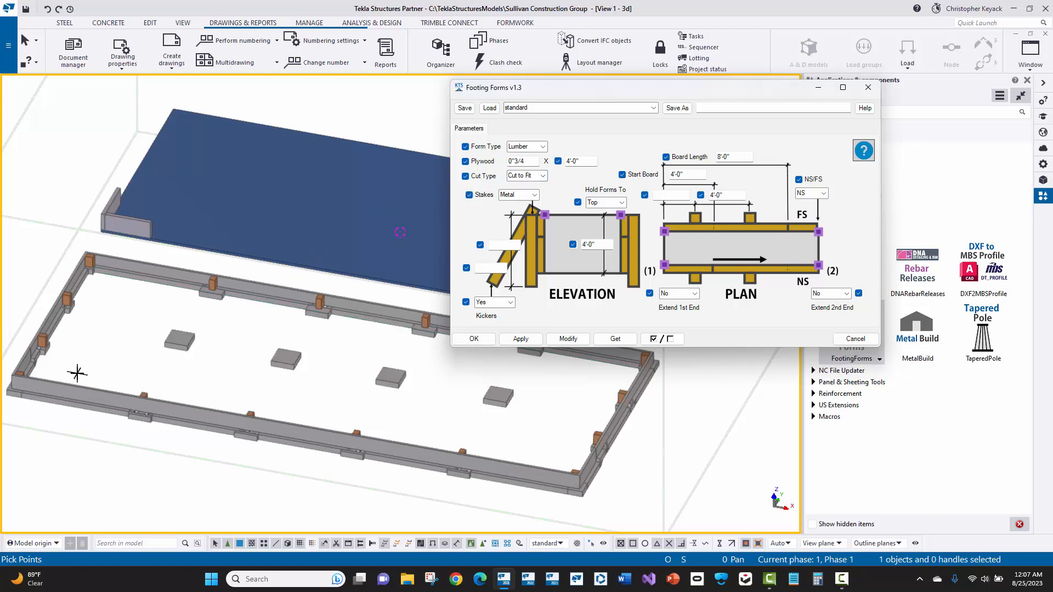
{"action": "scroll", "coordinate": [78, 373], "scroll_direction": "up", "scroll_amount": 5}
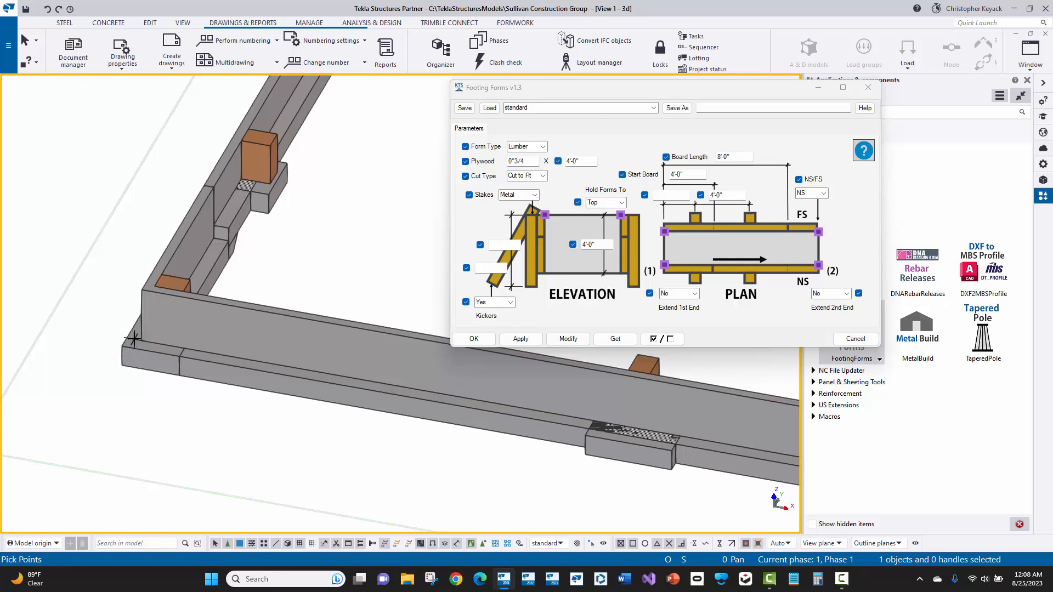
{"action": "scroll", "coordinate": [138, 318], "scroll_direction": "up", "scroll_amount": 3}
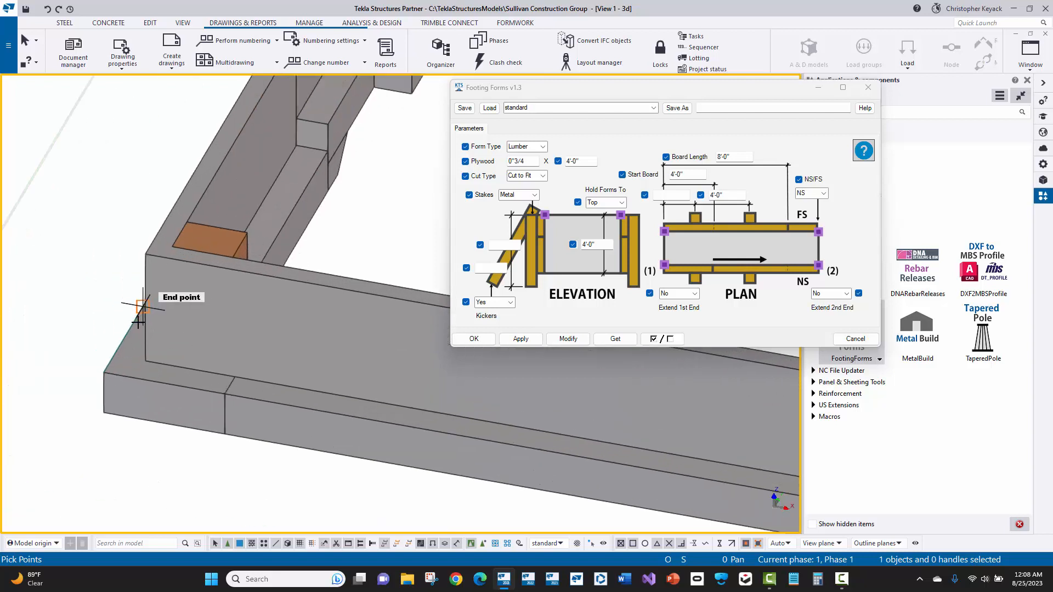
{"action": "left_click", "coordinate": [97, 379]}
{"action": "scroll", "coordinate": [247, 383], "scroll_direction": "down", "scroll_amount": 5}
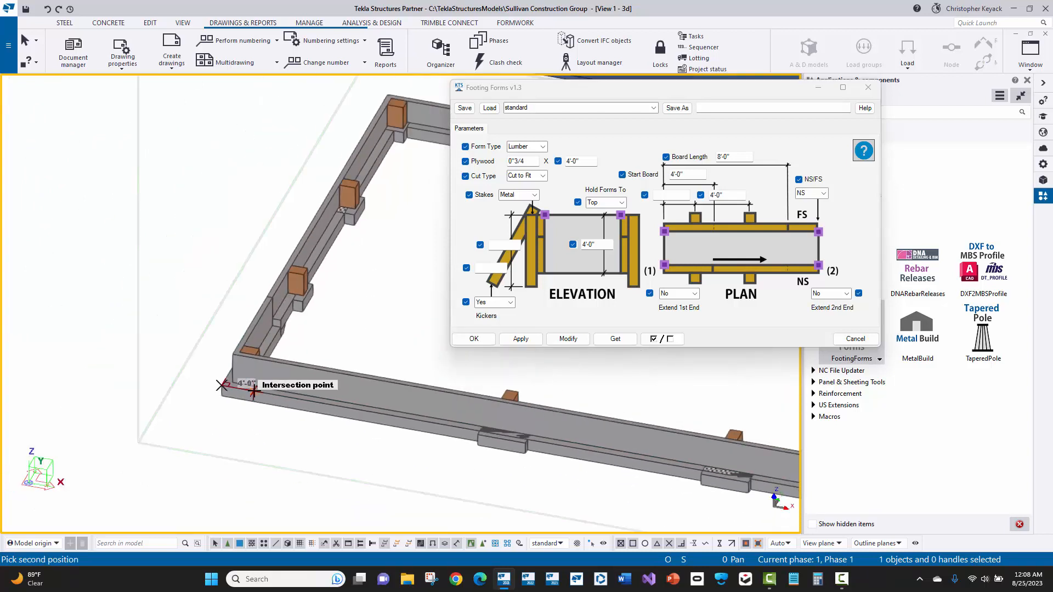
{"action": "scroll", "coordinate": [236, 384], "scroll_direction": "up", "scroll_amount": 6}
{"action": "scroll", "coordinate": [485, 431], "scroll_direction": "up", "scroll_amount": 3}
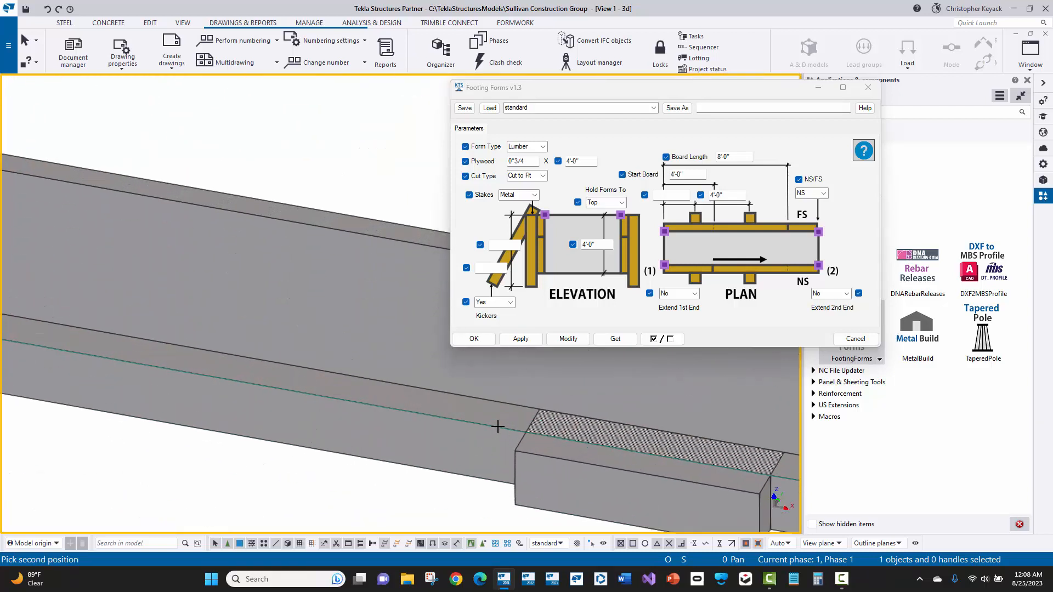
{"action": "left_click", "coordinate": [530, 433]}
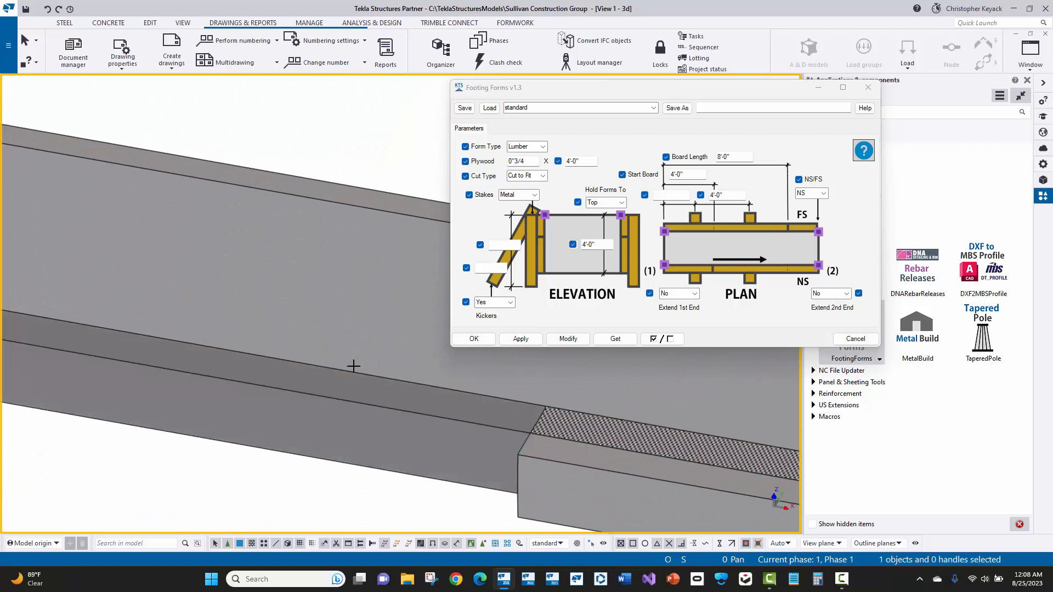
{"action": "scroll", "coordinate": [292, 373], "scroll_direction": "down", "scroll_amount": 3}
{"action": "middle_click_drag", "start_coordinate": [230, 361], "coordinate": [319, 361]}
{"action": "scroll", "coordinate": [320, 361], "scroll_direction": "down", "scroll_amount": 3}
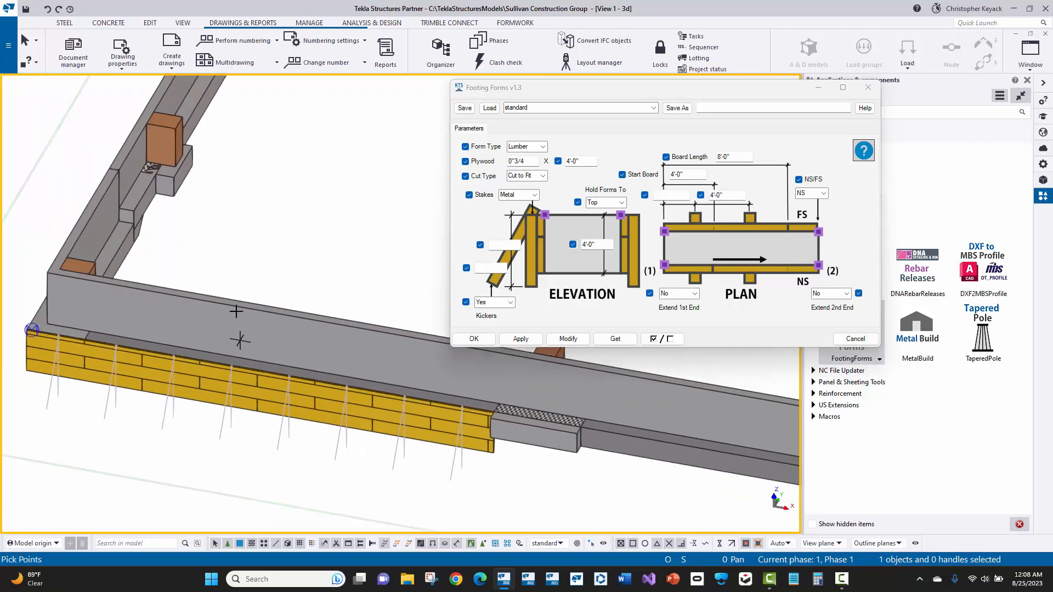
{"action": "right_click", "coordinate": [267, 241]}
{"action": "left_click", "coordinate": [285, 248]}
Select the placed form to inspect it at the footing corner, clear the selection and display the parts as transparent
{"action": "middle_click_drag", "start_coordinate": [99, 399], "coordinate": [166, 403]}
{"action": "scroll", "coordinate": [167, 407], "scroll_direction": "up", "scroll_amount": 3}
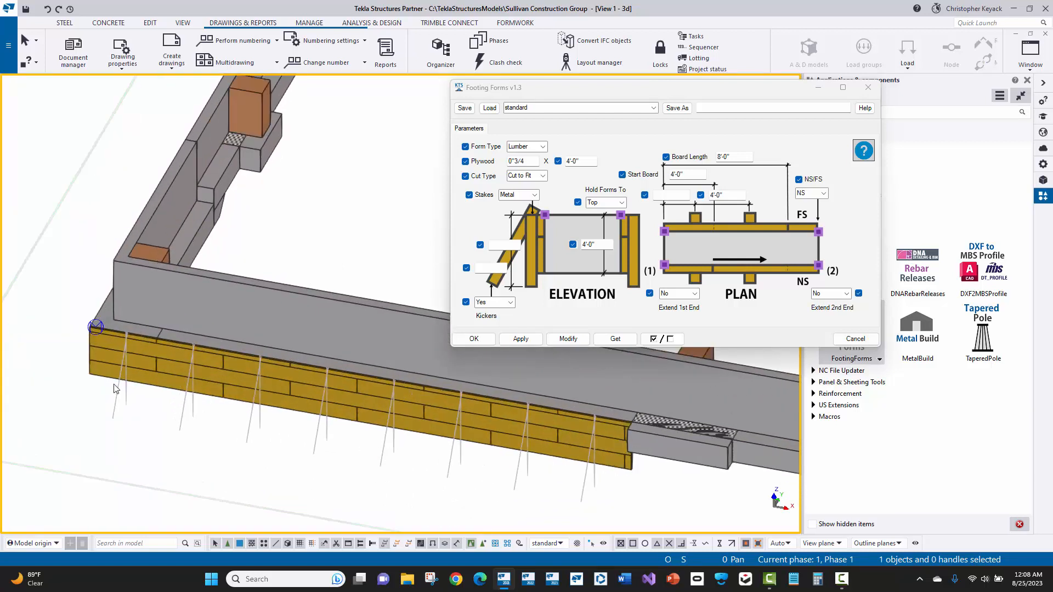
{"action": "left_click", "coordinate": [115, 388]}
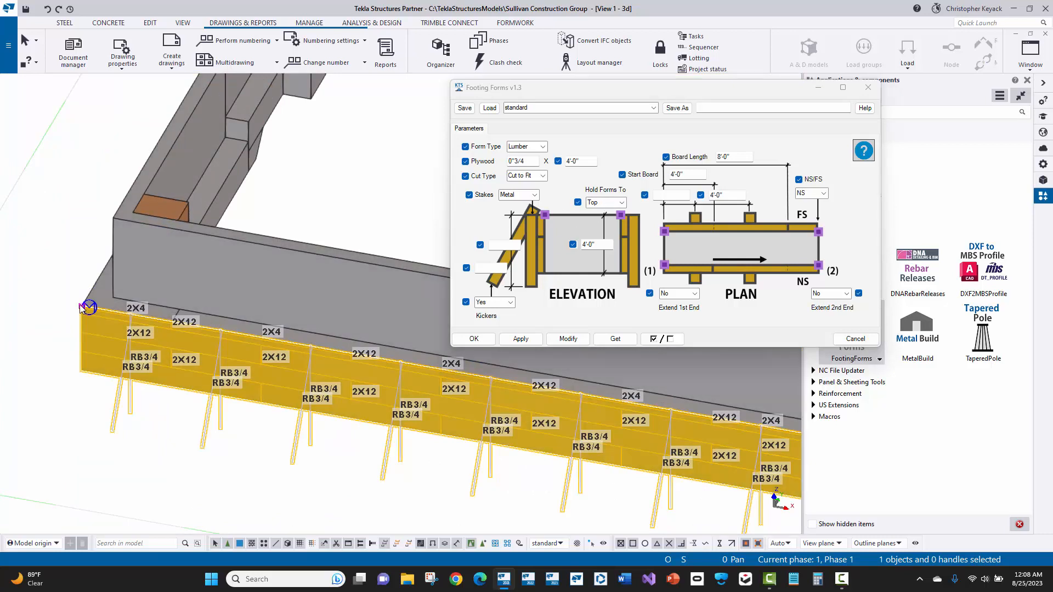
{"action": "scroll", "coordinate": [90, 310], "scroll_direction": "up", "scroll_amount": 4}
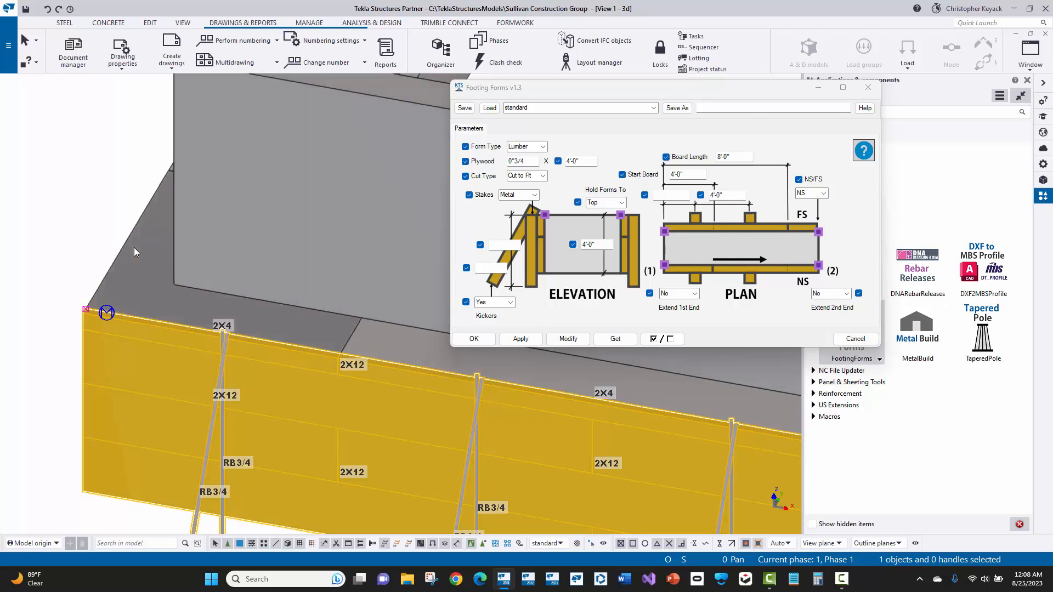
{"action": "left_click", "coordinate": [91, 238]}
{"action": "key", "text": "ctrl+2"}
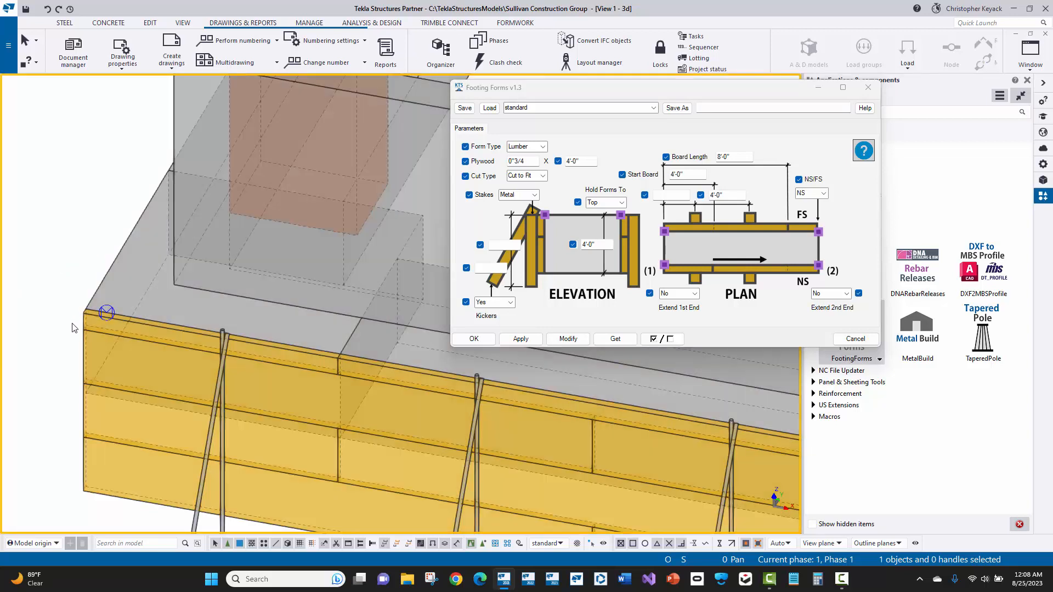
Measure the footing's height along its vertical edge at the corner
{"action": "scroll", "coordinate": [73, 324], "scroll_direction": "up", "scroll_amount": 2}
{"action": "left_click", "coordinate": [148, 24]}
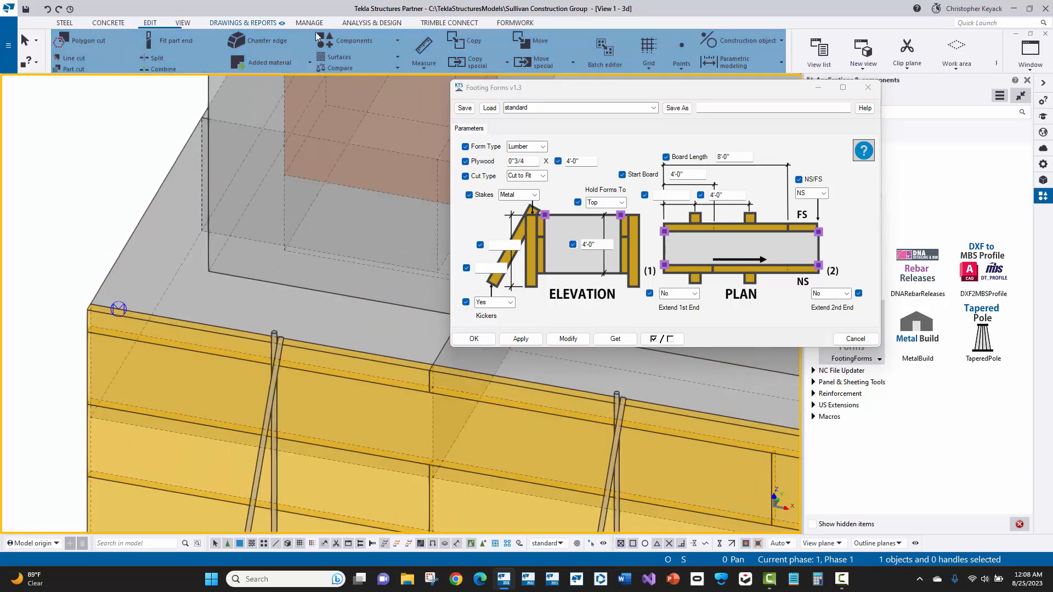
{"action": "left_click", "coordinate": [423, 48]}
{"action": "scroll", "coordinate": [65, 295], "scroll_direction": "up", "scroll_amount": 2}
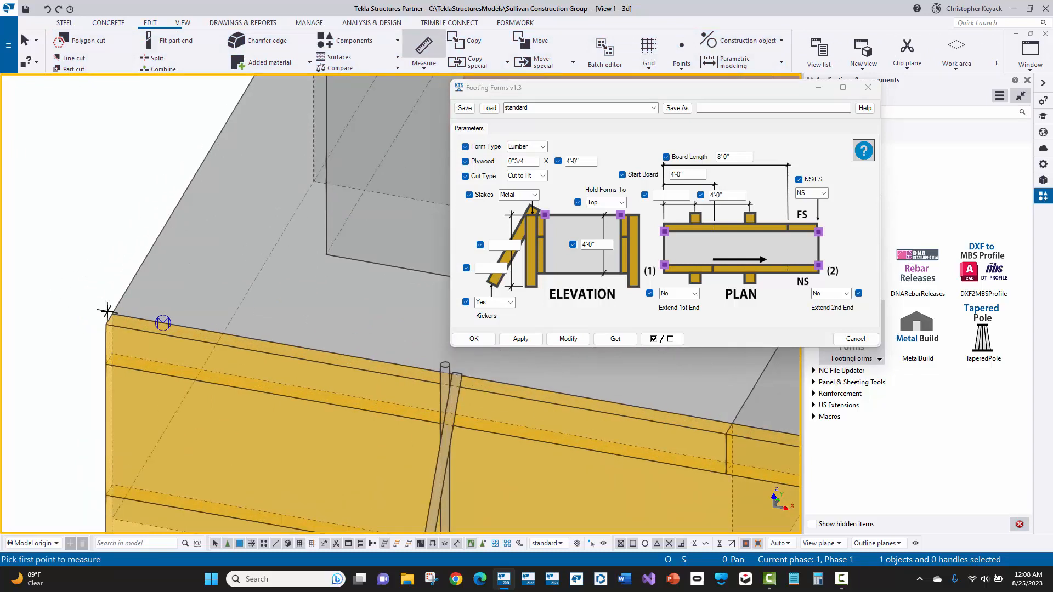
{"action": "left_click", "coordinate": [107, 310]}
{"action": "middle_click_drag", "start_coordinate": [110, 486], "coordinate": [149, 412]}
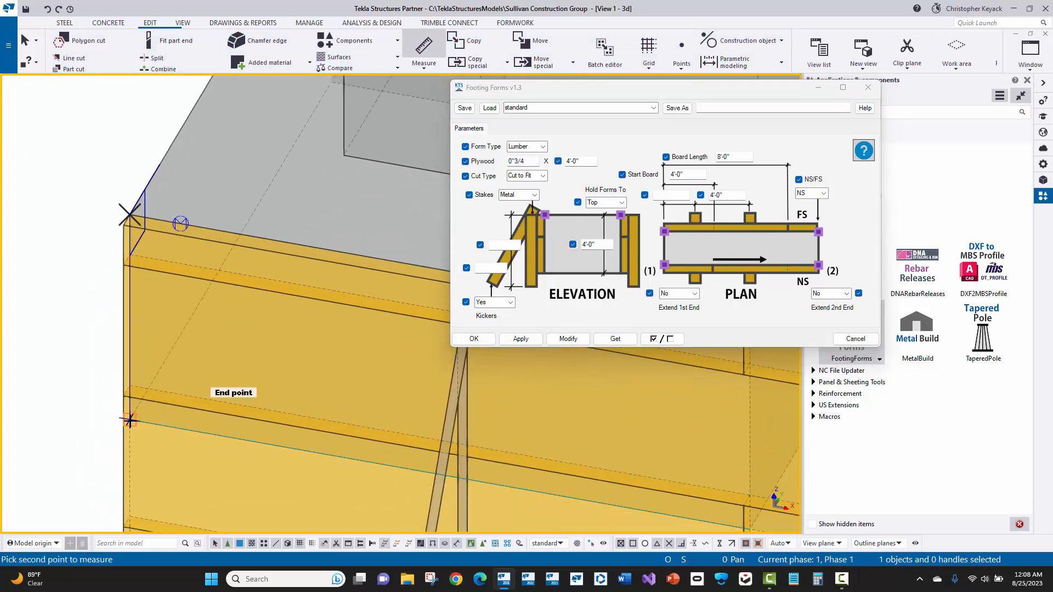
{"action": "left_click", "coordinate": [71, 369]}
{"action": "right_click", "coordinate": [48, 317]}
{"action": "left_click", "coordinate": [82, 325]}
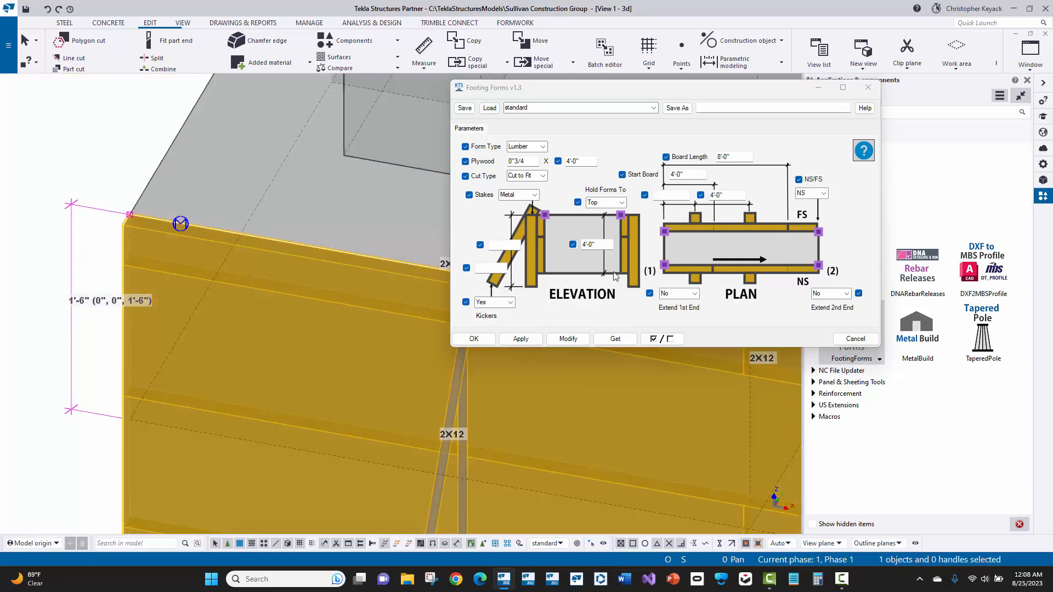
Set the form height to 1'-6" and modify the selected footing form
{"action": "double_click", "coordinate": [597, 244]}
{"action": "type", "text": "1"}
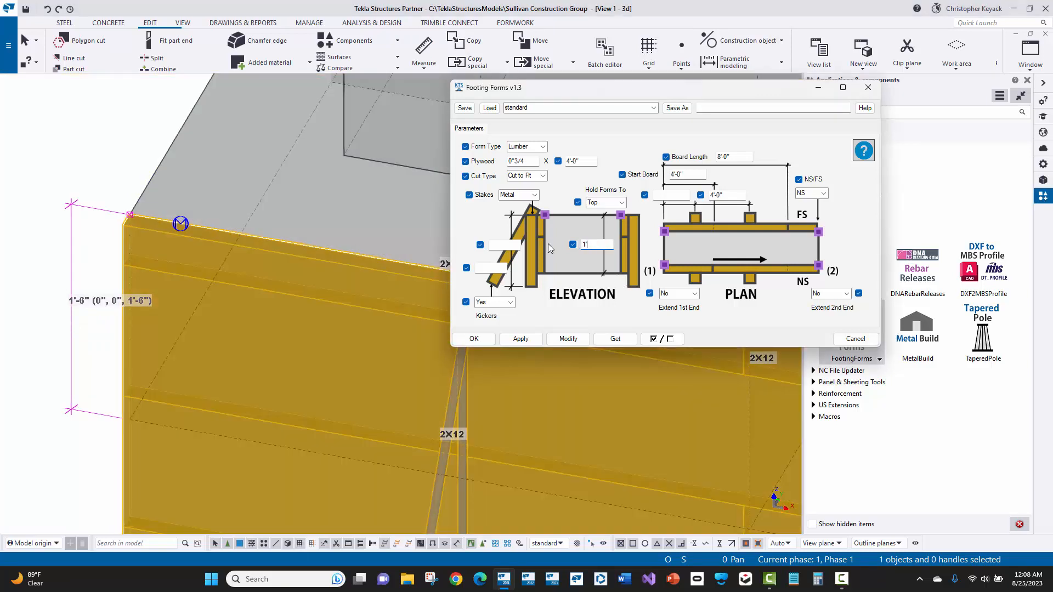
{"action": "type", "text": "'6"}
{"action": "left_click", "coordinate": [568, 339]}
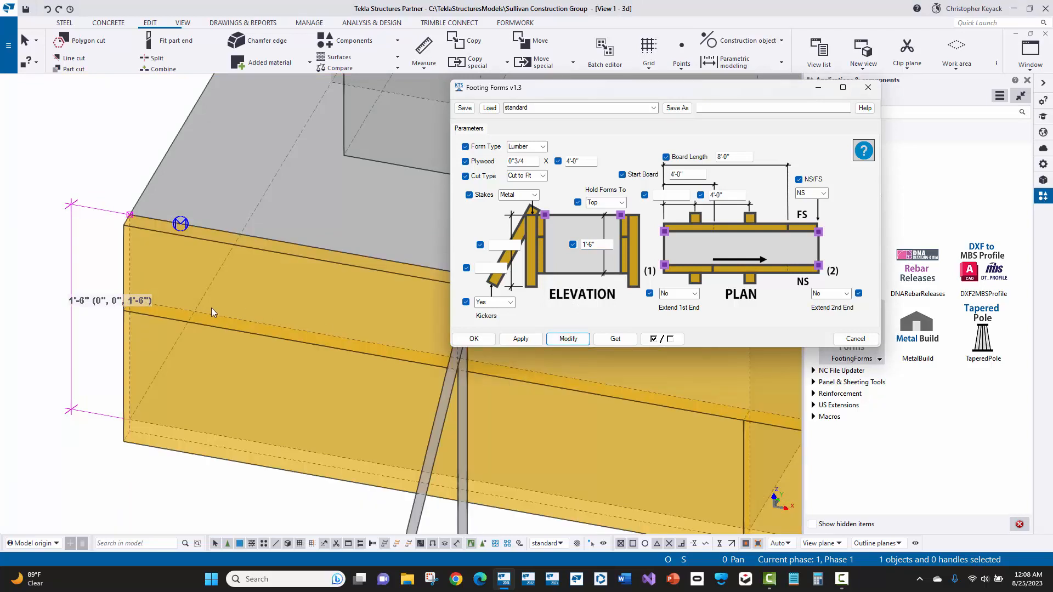
{"action": "scroll", "coordinate": [212, 309], "scroll_direction": "down", "scroll_amount": 1}
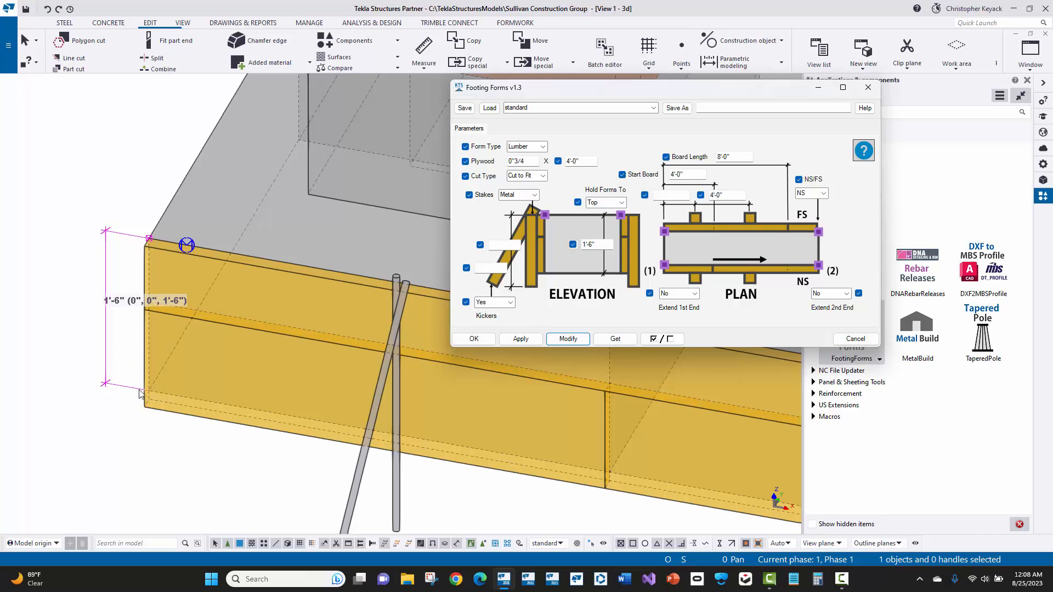
{"action": "scroll", "coordinate": [151, 397], "scroll_direction": "up", "scroll_amount": 2}
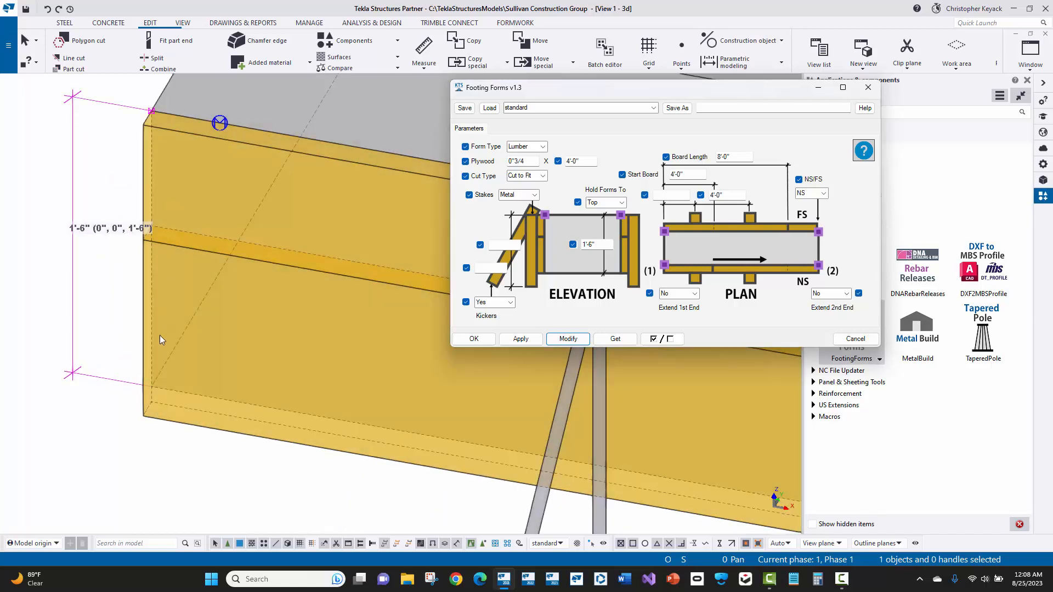
Set Hold Forms To to Bottom and modify the selected footing form
{"action": "left_click", "coordinate": [616, 202]}
{"action": "left_click", "coordinate": [601, 219]}
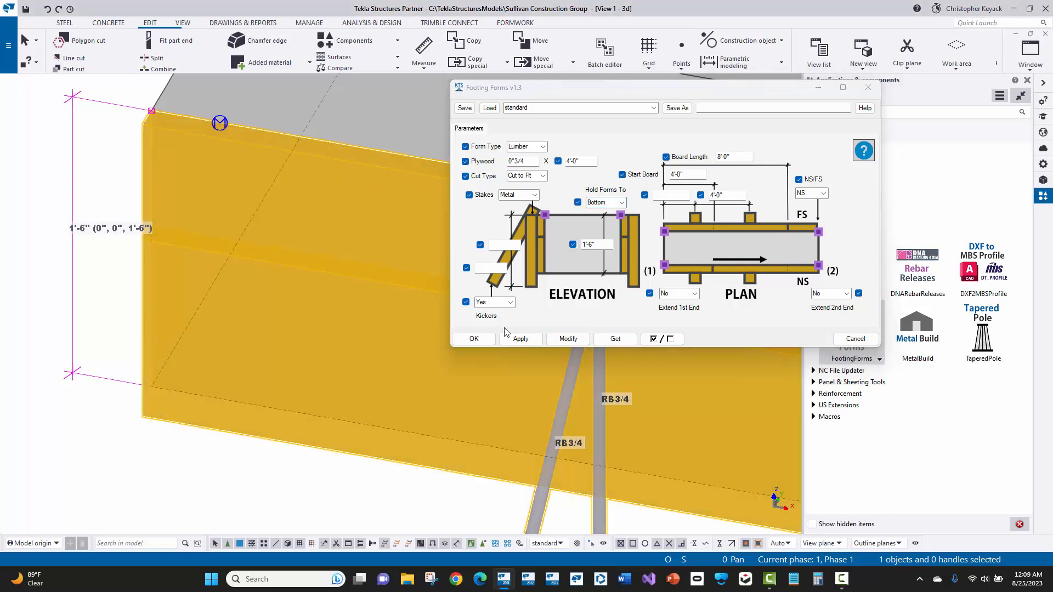
{"action": "left_click", "coordinate": [568, 339]}
{"action": "middle_click_drag", "start_coordinate": [178, 159], "coordinate": [169, 188]}
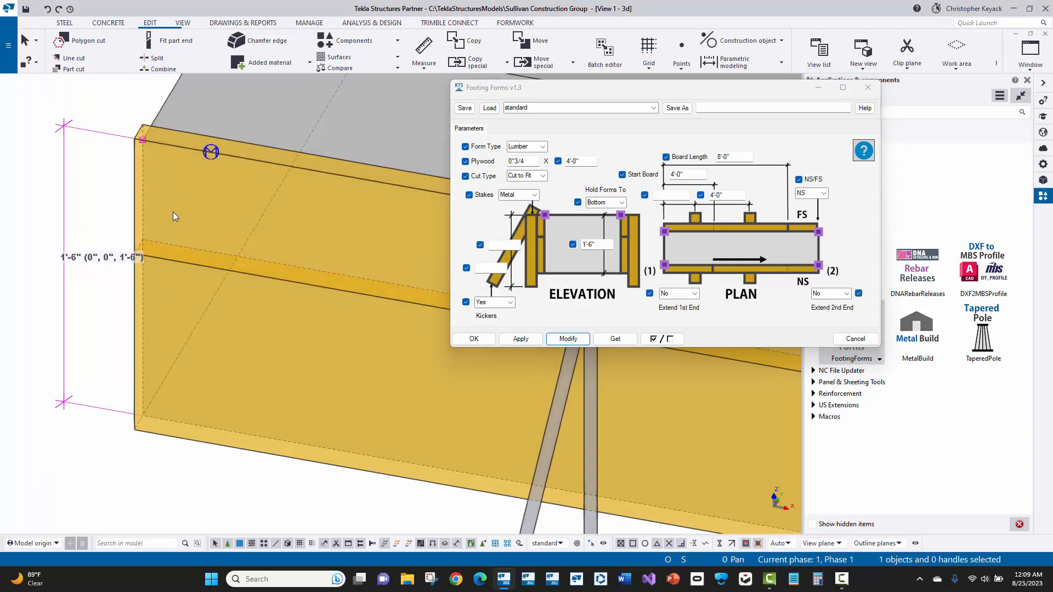
{"action": "scroll", "coordinate": [218, 275], "scroll_direction": "down", "scroll_amount": 3}
{"action": "middle_click_drag", "start_coordinate": [338, 333], "coordinate": [206, 324]}
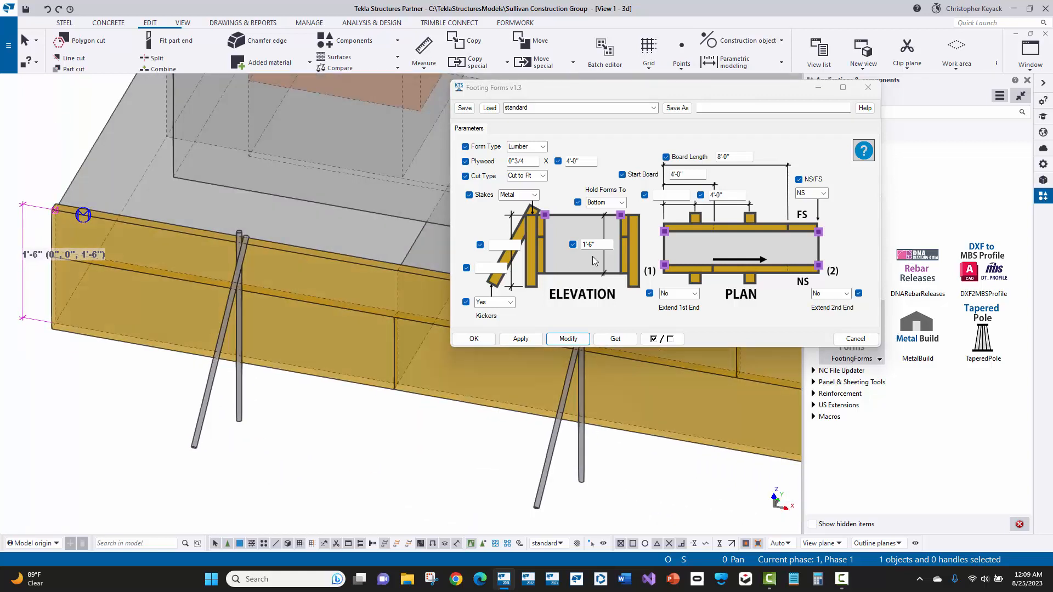
Check the lengths of the first vertical metal stake and its kicker as individual component objects, and restore component-level selection
{"action": "left_click_drag", "start_coordinate": [607, 246], "coordinate": [561, 246]}
{"action": "left_click", "coordinate": [606, 245]}
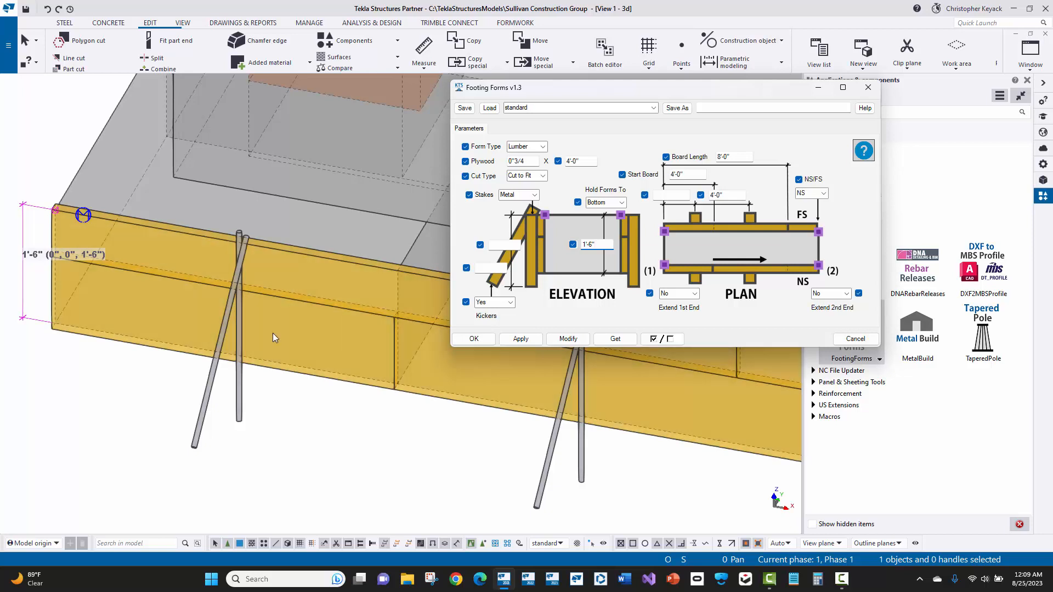
{"action": "left_click", "coordinate": [501, 246]}
{"action": "left_click", "coordinate": [489, 268]}
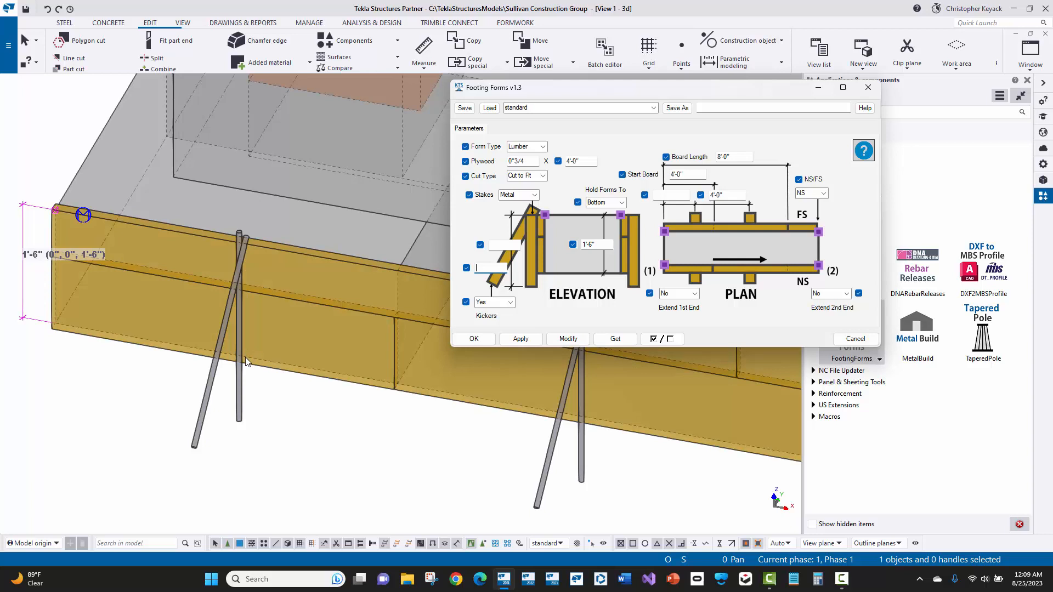
{"action": "left_click", "coordinate": [482, 543]}
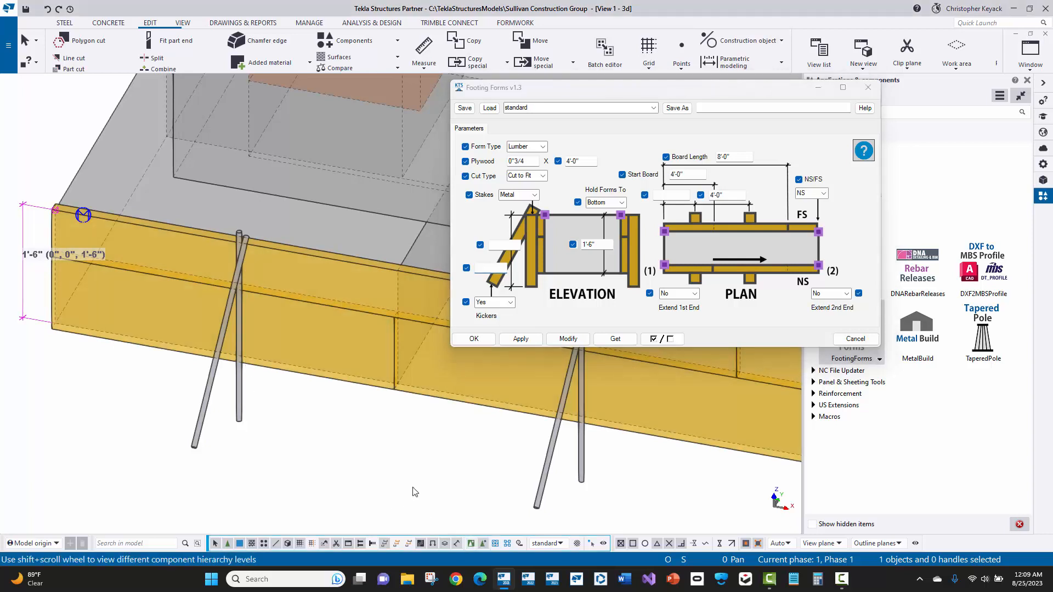
{"action": "left_click", "coordinate": [238, 391]}
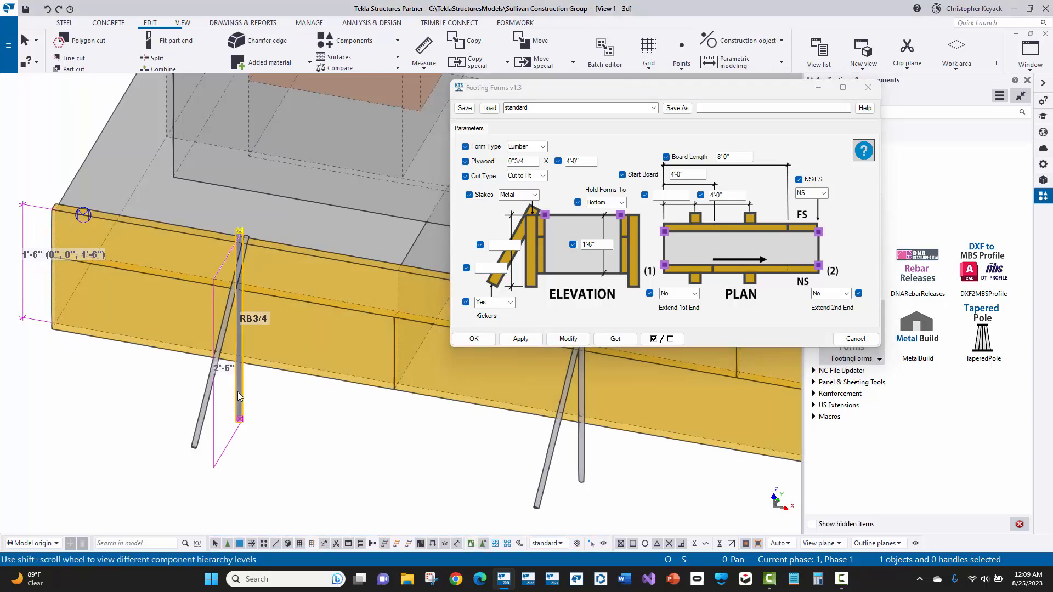
{"action": "left_click", "coordinate": [205, 411]}
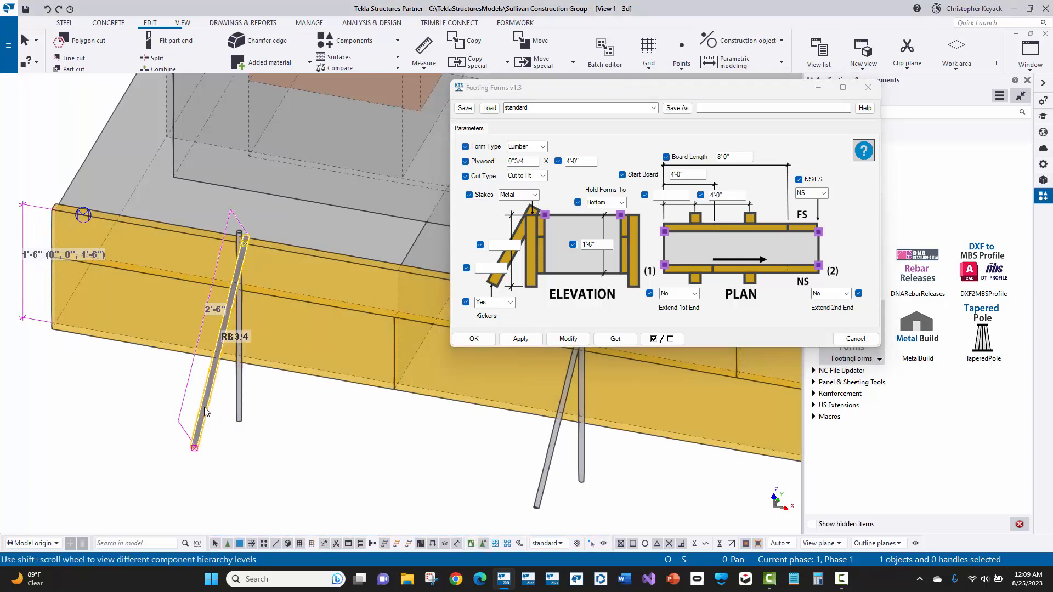
{"action": "left_click", "coordinate": [471, 543]}
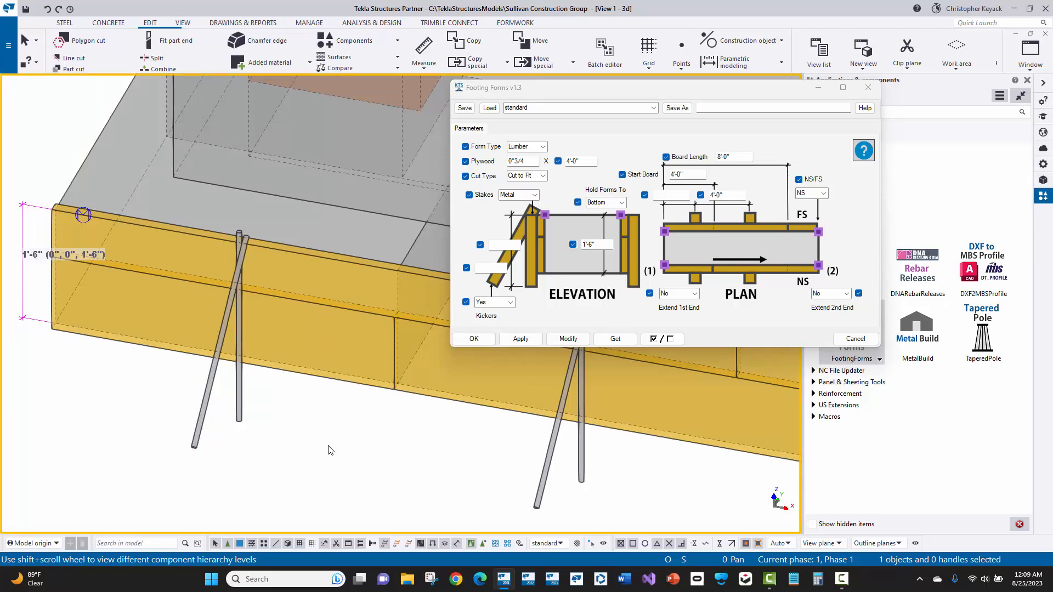
Set the form height to 4'-0", measure the wall's vertical edge at the corner and apply the setting
{"action": "scroll", "coordinate": [252, 368], "scroll_direction": "down", "scroll_amount": 6}
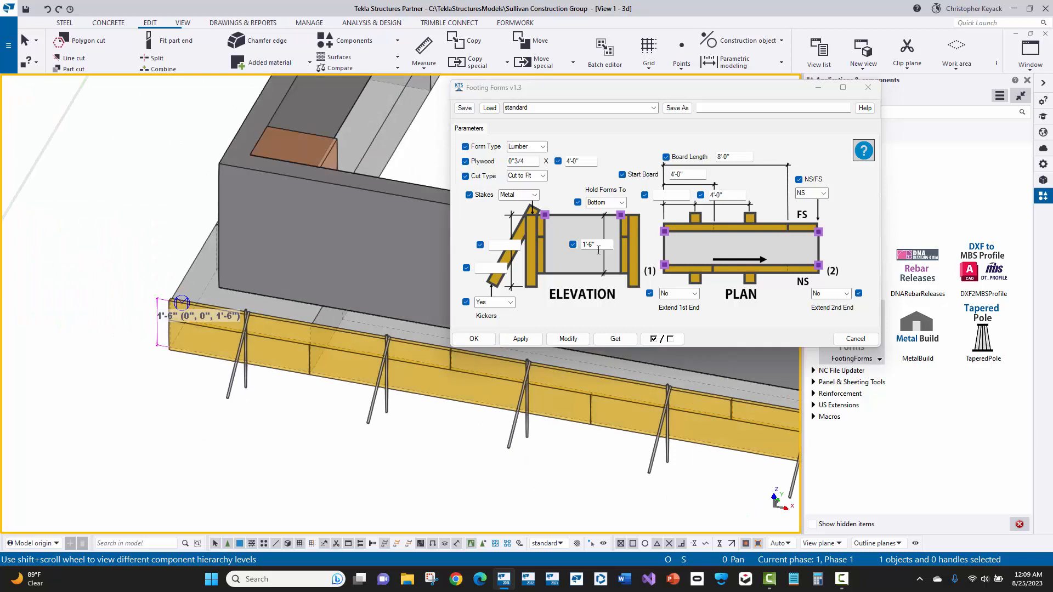
{"action": "double_click", "coordinate": [605, 241]}
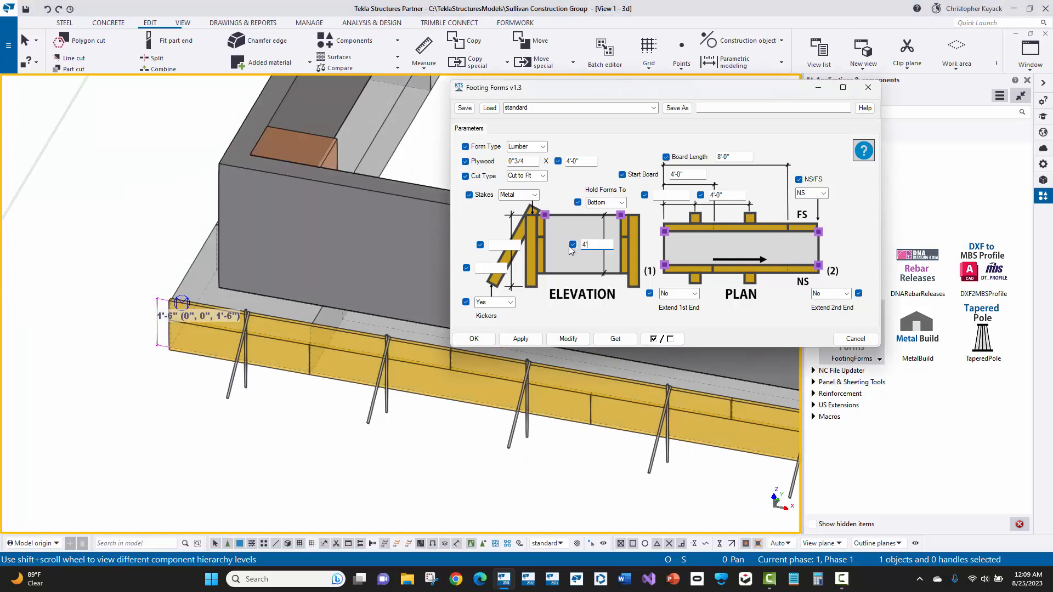
{"action": "left_click", "coordinate": [421, 52]}
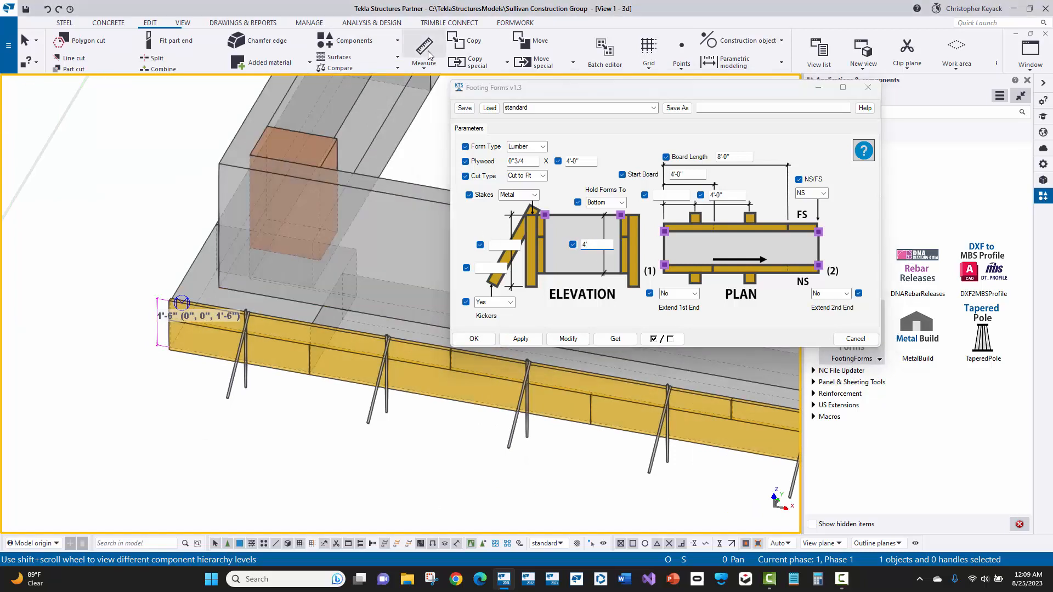
{"action": "left_click", "coordinate": [218, 163]}
{"action": "left_click", "coordinate": [218, 285]}
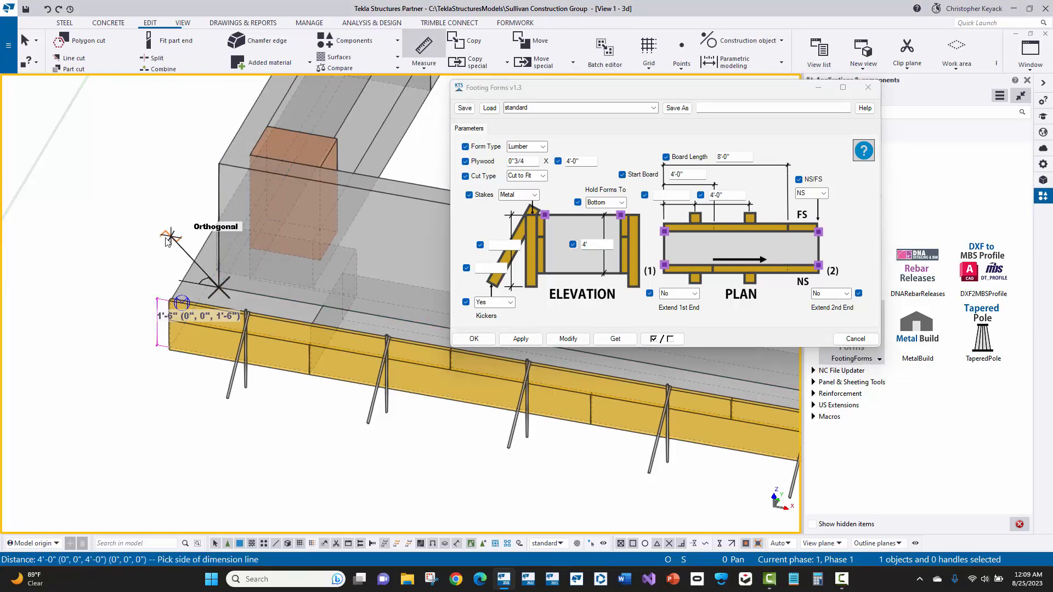
{"action": "left_click", "coordinate": [167, 241]}
{"action": "right_click", "coordinate": [139, 219]}
{"action": "key", "text": "Escape"}
{"action": "left_click", "coordinate": [515, 339]}
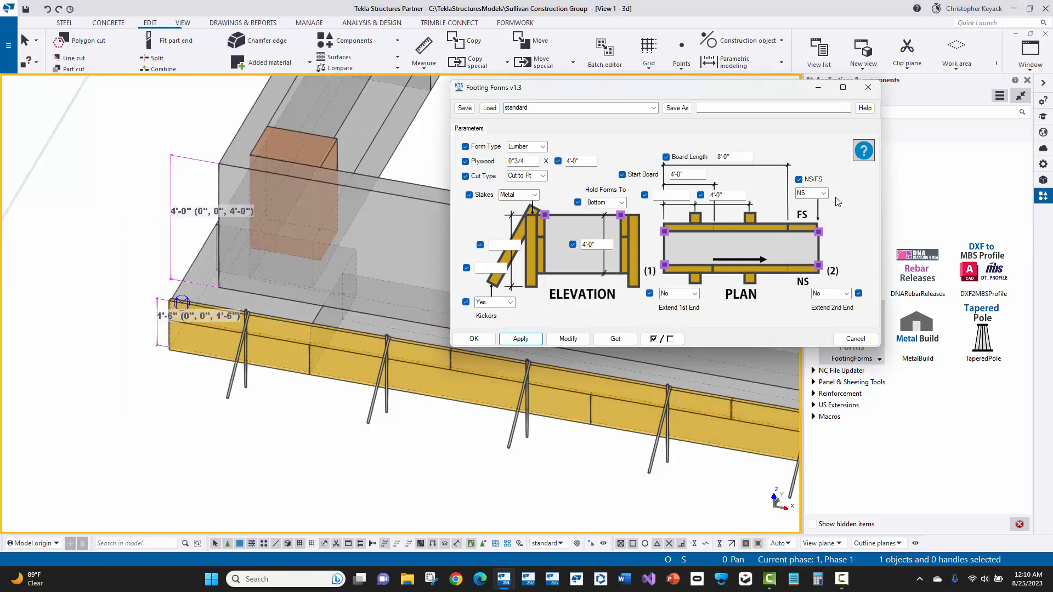
{"action": "left_click_drag", "start_coordinate": [770, 91], "coordinate": [666, 94]}
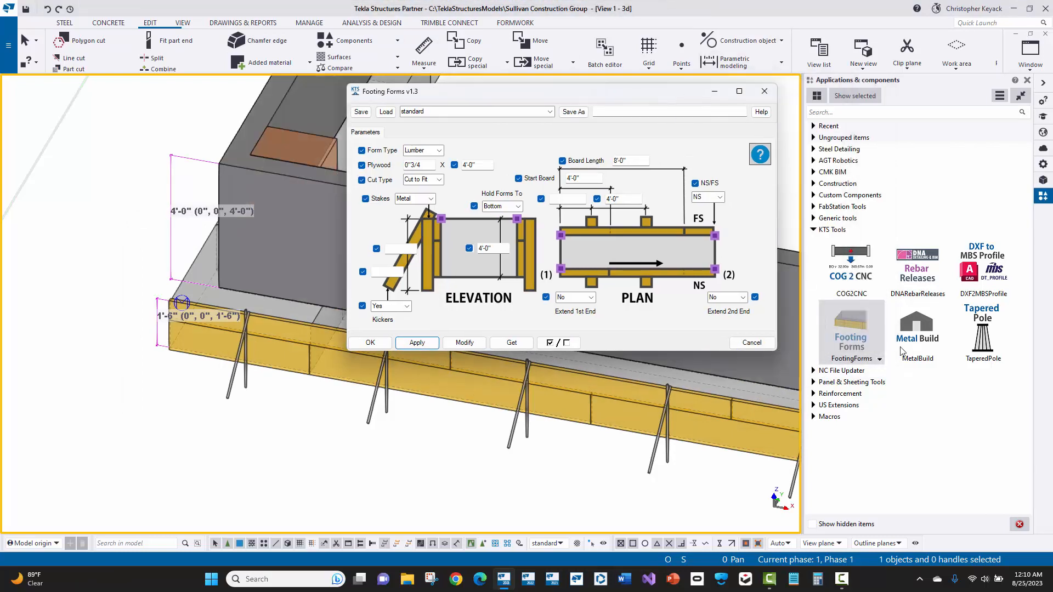
Place footing forms along the long foundation wall's outer top edge, from its first corner to the far corner
{"action": "left_click", "coordinate": [847, 328]}
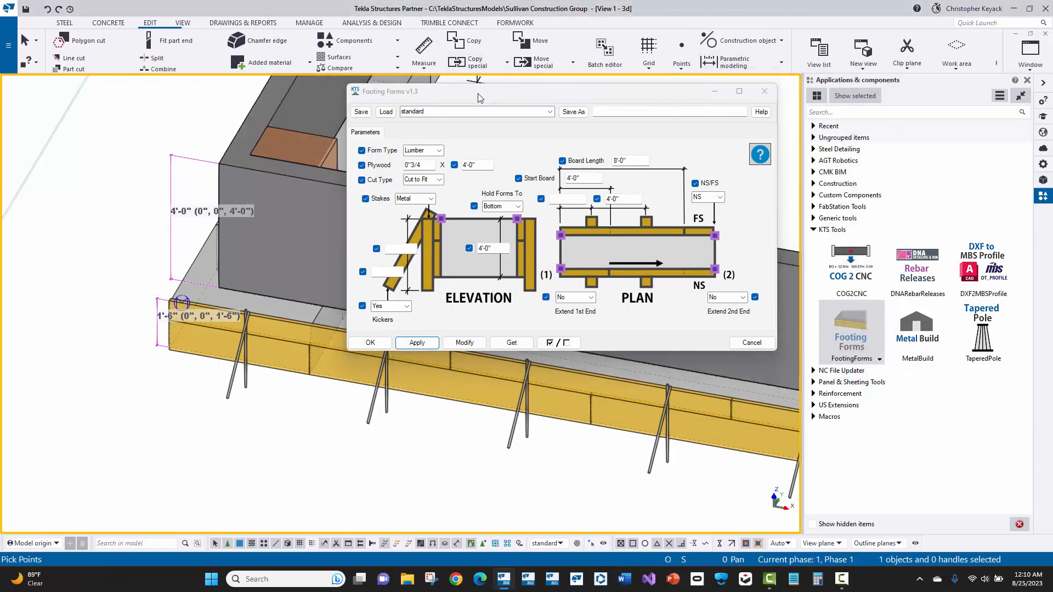
{"action": "left_click_drag", "start_coordinate": [478, 98], "coordinate": [350, 363]}
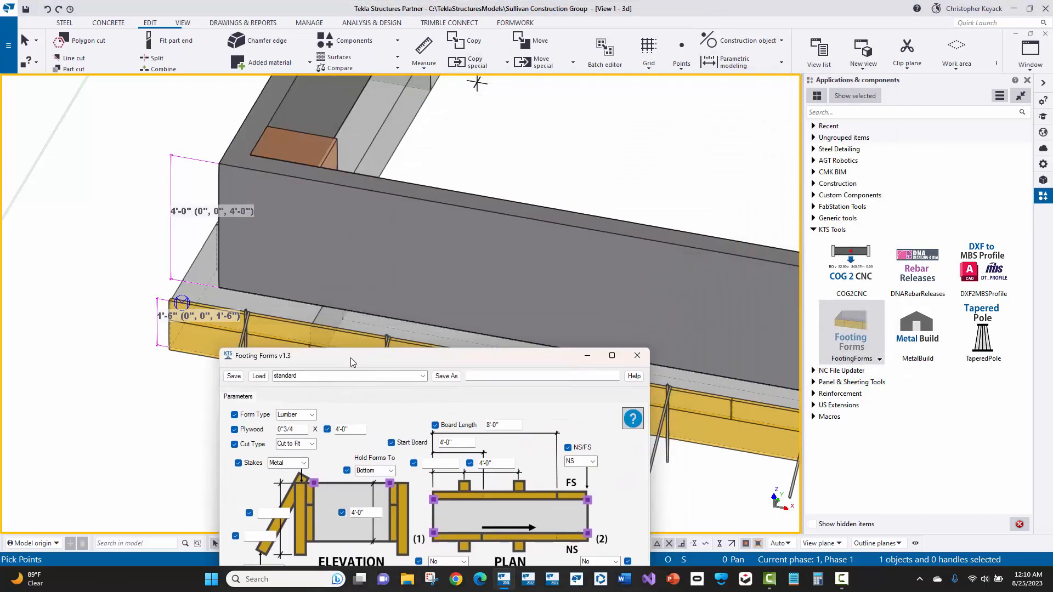
{"action": "left_click", "coordinate": [219, 164]}
{"action": "scroll", "coordinate": [343, 208], "scroll_direction": "down", "scroll_amount": 2}
{"action": "middle_click_drag", "start_coordinate": [441, 227], "coordinate": [137, 164]}
{"action": "middle_click_drag", "start_coordinate": [584, 261], "coordinate": [275, 197]}
{"action": "scroll", "coordinate": [594, 238], "scroll_direction": "down", "scroll_amount": 2}
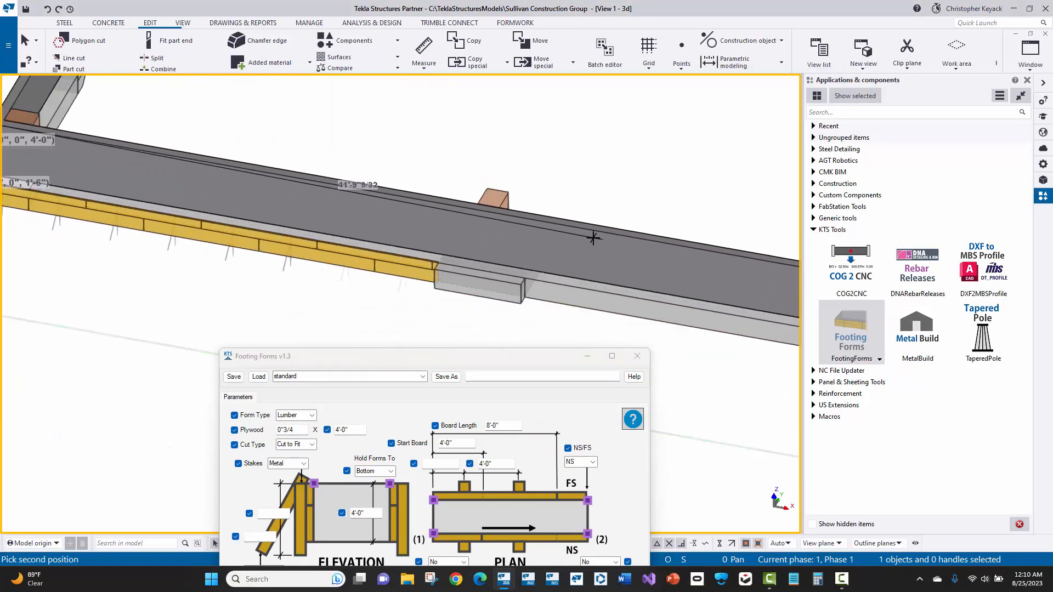
{"action": "scroll", "coordinate": [593, 238], "scroll_direction": "down", "scroll_amount": 2}
{"action": "middle_click_drag", "start_coordinate": [670, 258], "coordinate": [215, 188]}
{"action": "middle_click_drag", "start_coordinate": [615, 263], "coordinate": [280, 200]}
{"action": "scroll", "coordinate": [438, 208], "scroll_direction": "up", "scroll_amount": 3}
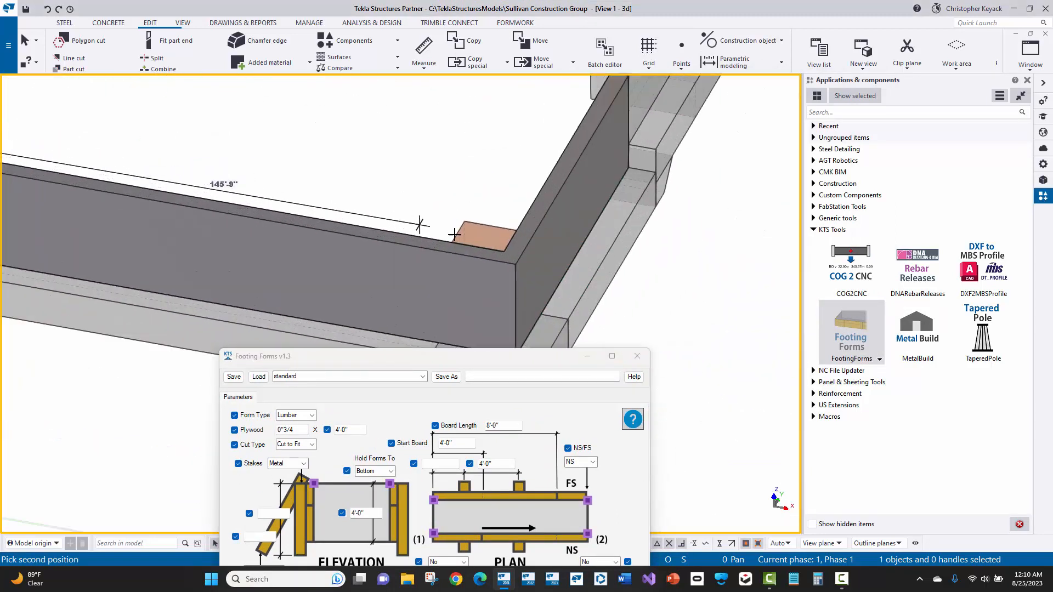
{"action": "scroll", "coordinate": [485, 252], "scroll_direction": "up", "scroll_amount": 3}
{"action": "left_click", "coordinate": [529, 276]}
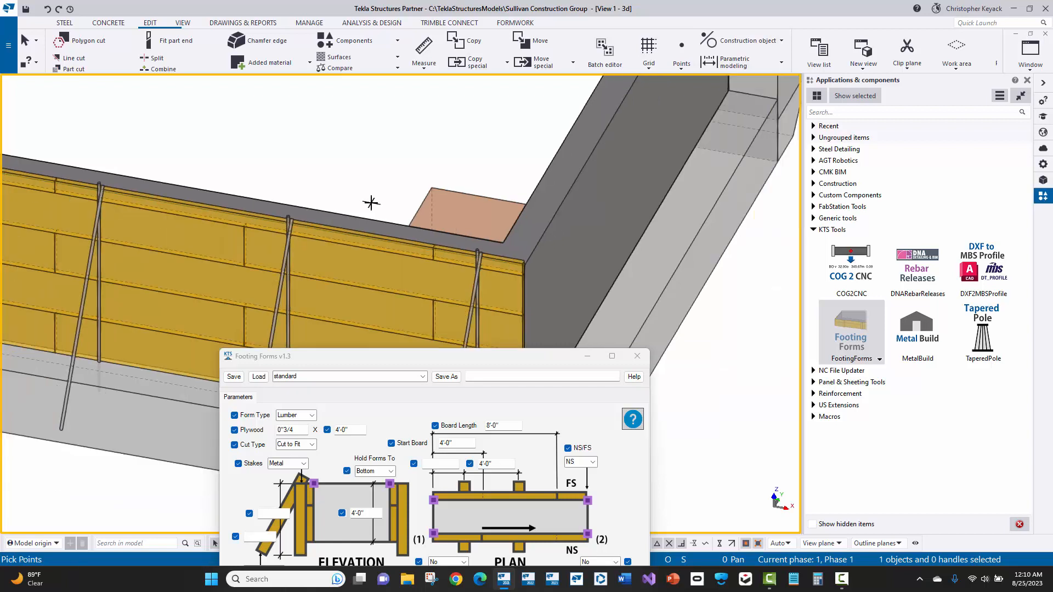
{"action": "scroll", "coordinate": [362, 197], "scroll_direction": "down", "scroll_amount": 3}
{"action": "scroll", "coordinate": [520, 227], "scroll_direction": "up", "scroll_amount": 4}
{"action": "scroll", "coordinate": [369, 224], "scroll_direction": "up", "scroll_amount": 2}
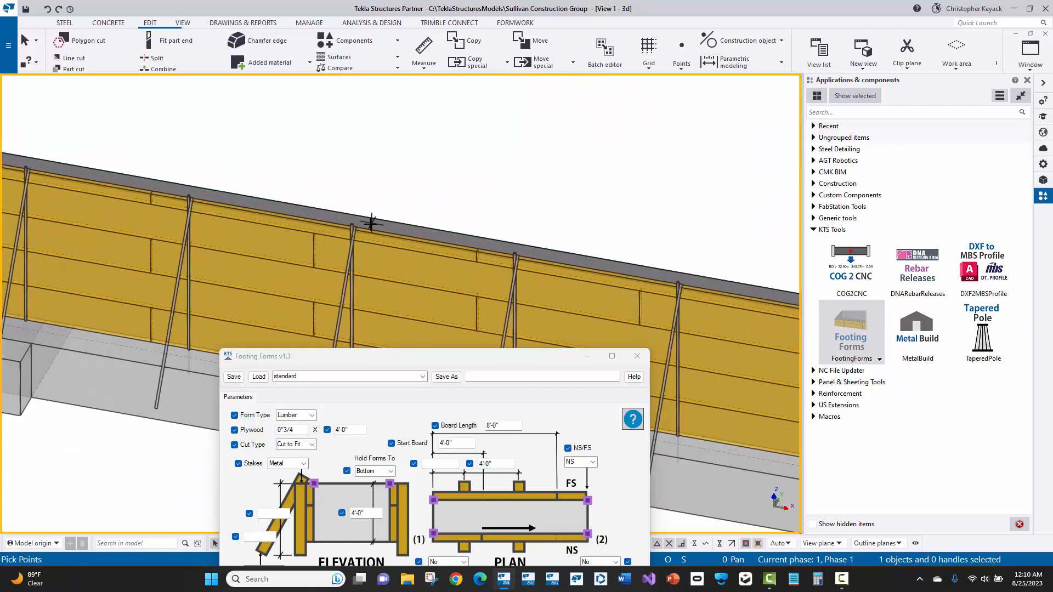
{"action": "scroll", "coordinate": [296, 221], "scroll_direction": "up", "scroll_amount": 1}
{"action": "middle_click_drag", "start_coordinate": [294, 218], "coordinate": [338, 133]}
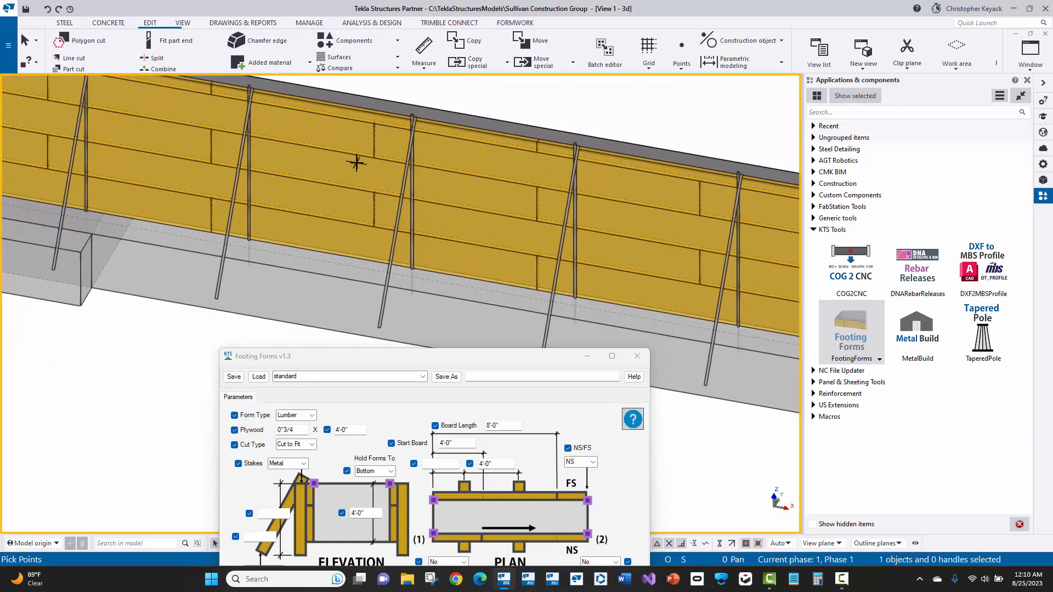
{"action": "right_click", "coordinate": [357, 163]}
{"action": "left_click", "coordinate": [365, 174]}
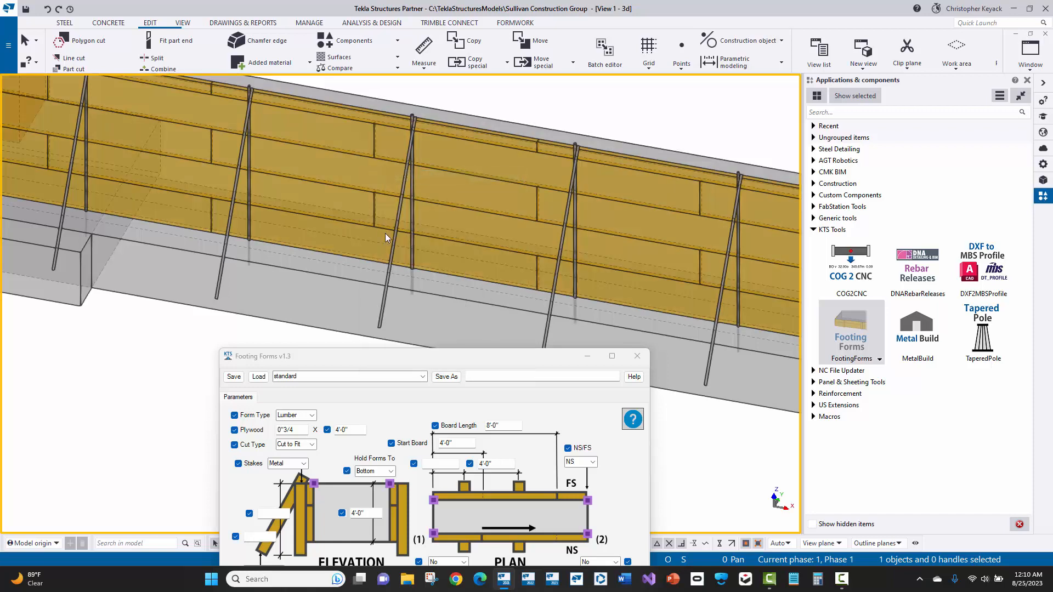
Check the lengths of one kicker and its vertical metal stake on the foundation wall form
{"action": "left_click_drag", "start_coordinate": [412, 356], "coordinate": [716, 207]}
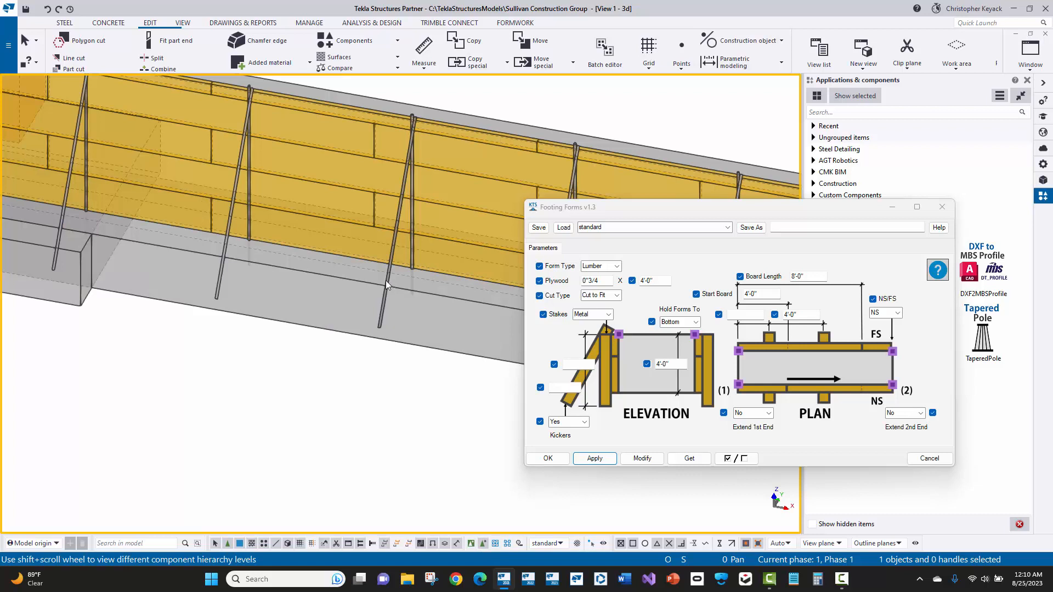
{"action": "left_click", "coordinate": [386, 281]}
{"action": "scroll", "coordinate": [402, 164], "scroll_direction": "up", "scroll_amount": 3}
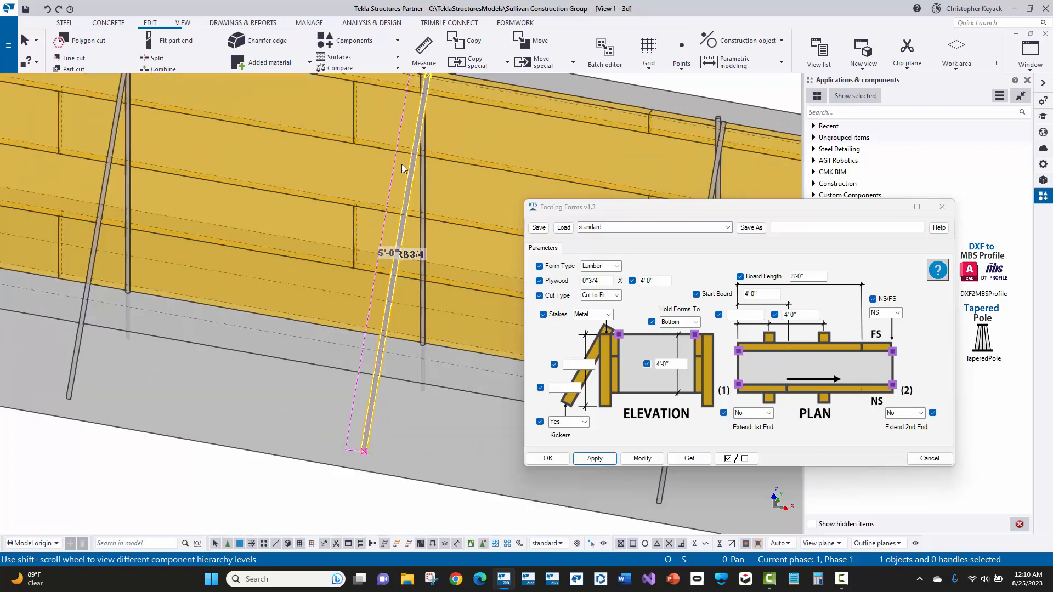
{"action": "left_click", "coordinate": [425, 189]}
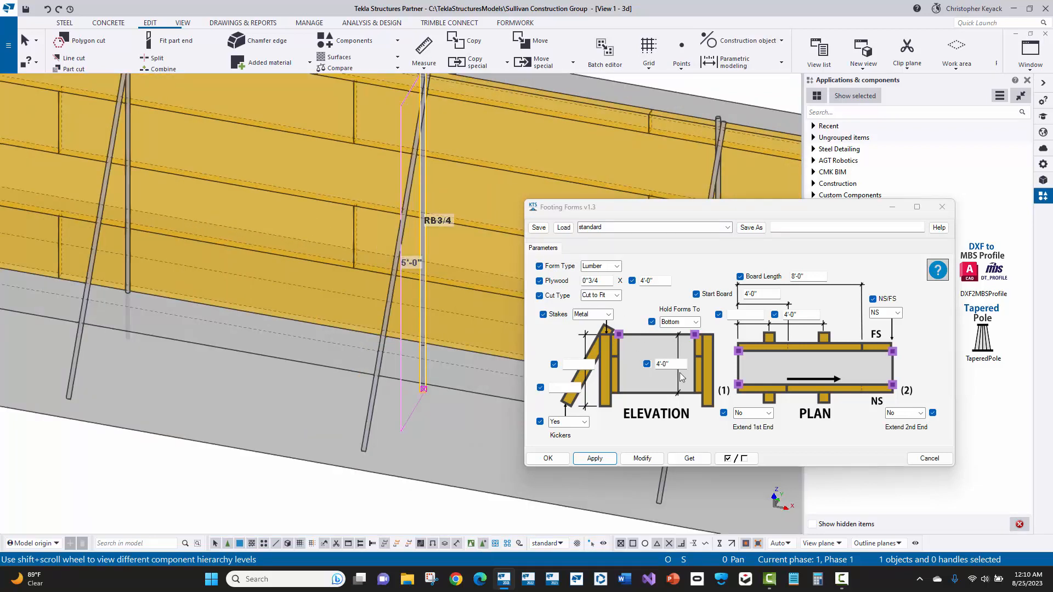
{"action": "scroll", "coordinate": [275, 214], "scroll_direction": "down", "scroll_amount": 6}
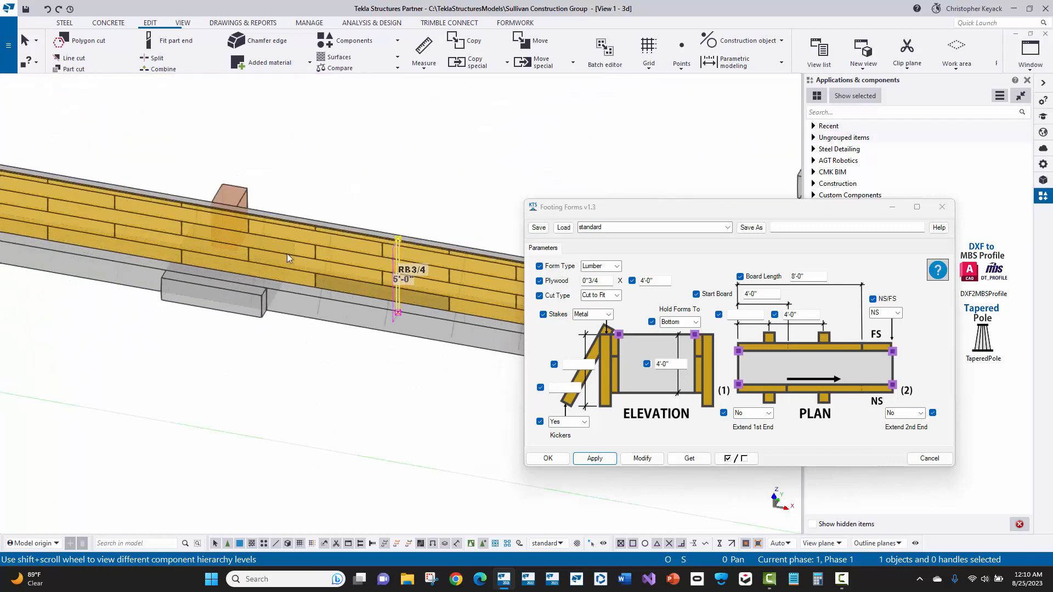
Set the form type to Plywood and modify the long foundation wall's form
{"action": "scroll", "coordinate": [162, 166], "scroll_direction": "up", "scroll_amount": 5}
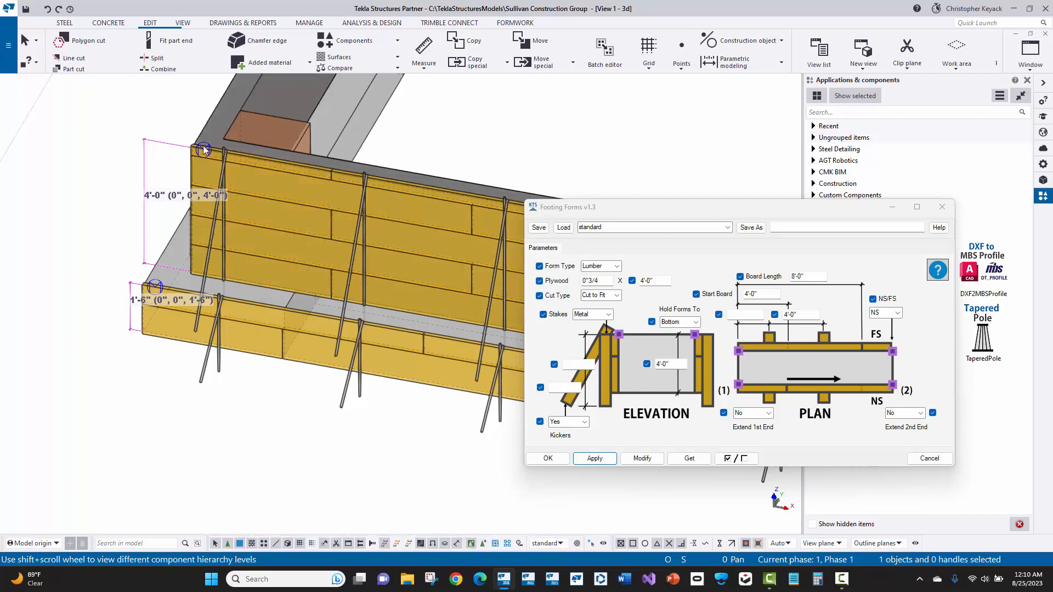
{"action": "left_click", "coordinate": [261, 167]}
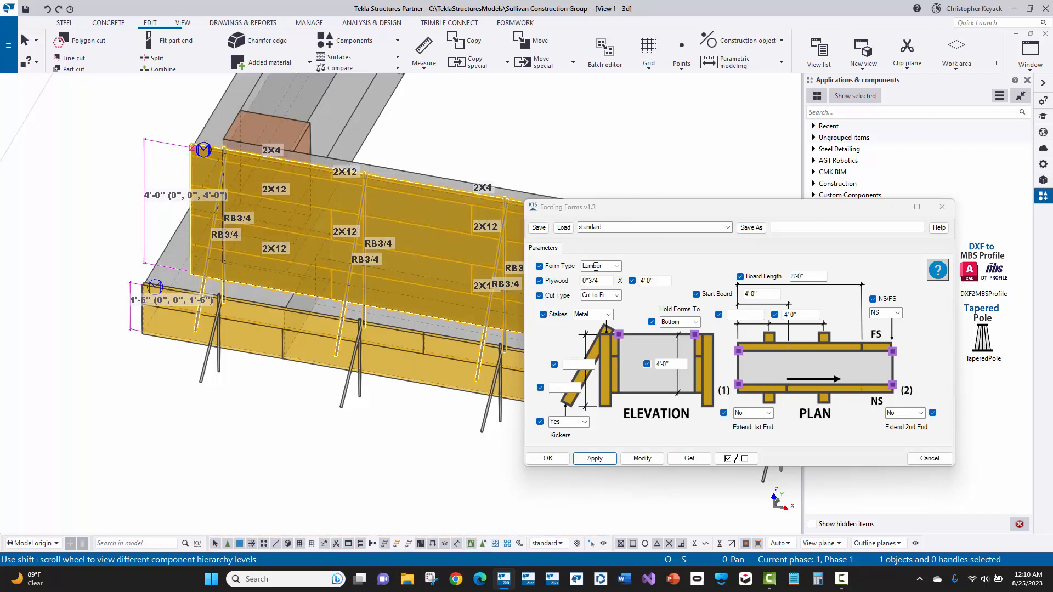
{"action": "left_click", "coordinate": [616, 266]}
{"action": "left_click", "coordinate": [603, 284]}
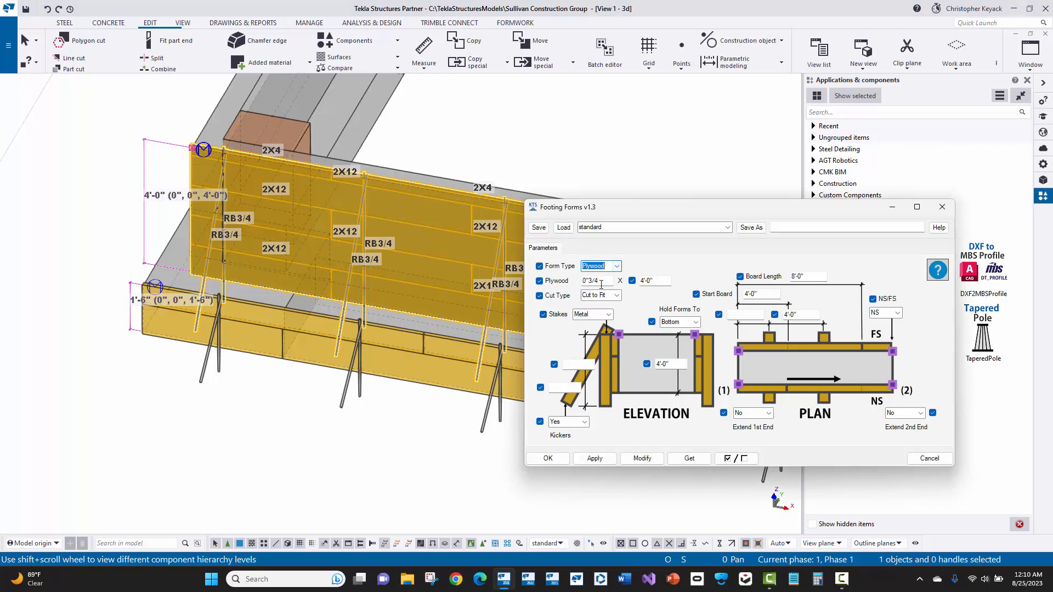
{"action": "key", "text": "Tab"}
{"action": "key", "text": "Tab"}
{"action": "key", "text": "Tab"}
{"action": "scroll", "coordinate": [354, 198], "scroll_direction": "up", "scroll_amount": 2}
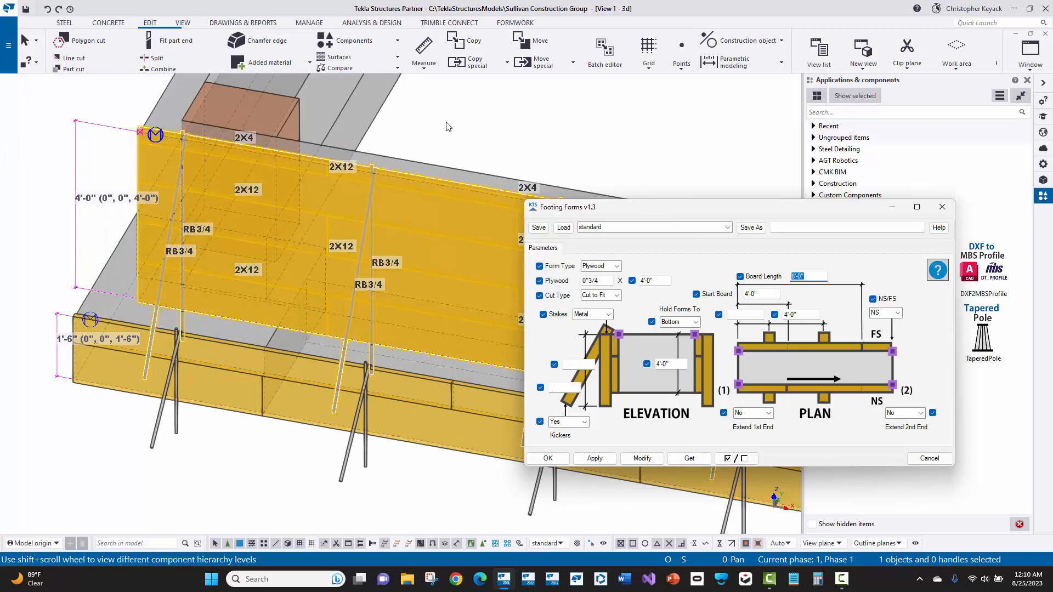
{"action": "middle_click_drag", "start_coordinate": [438, 142], "coordinate": [376, 145]}
{"action": "left_click", "coordinate": [438, 121]}
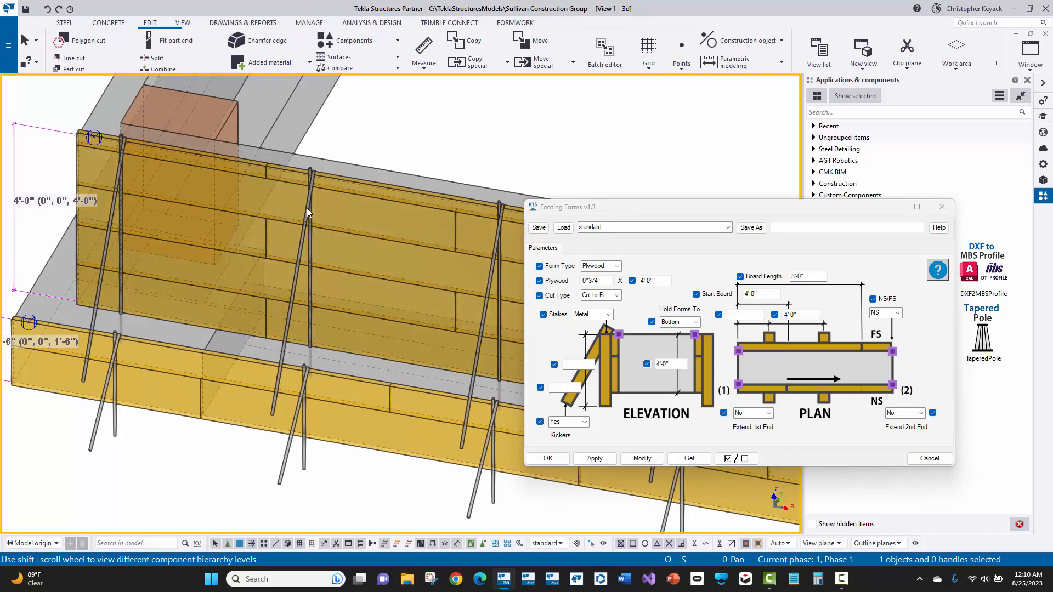
{"action": "left_click", "coordinate": [310, 211]}
{"action": "left_click", "coordinate": [642, 459]}
{"action": "left_click", "coordinate": [641, 459]}
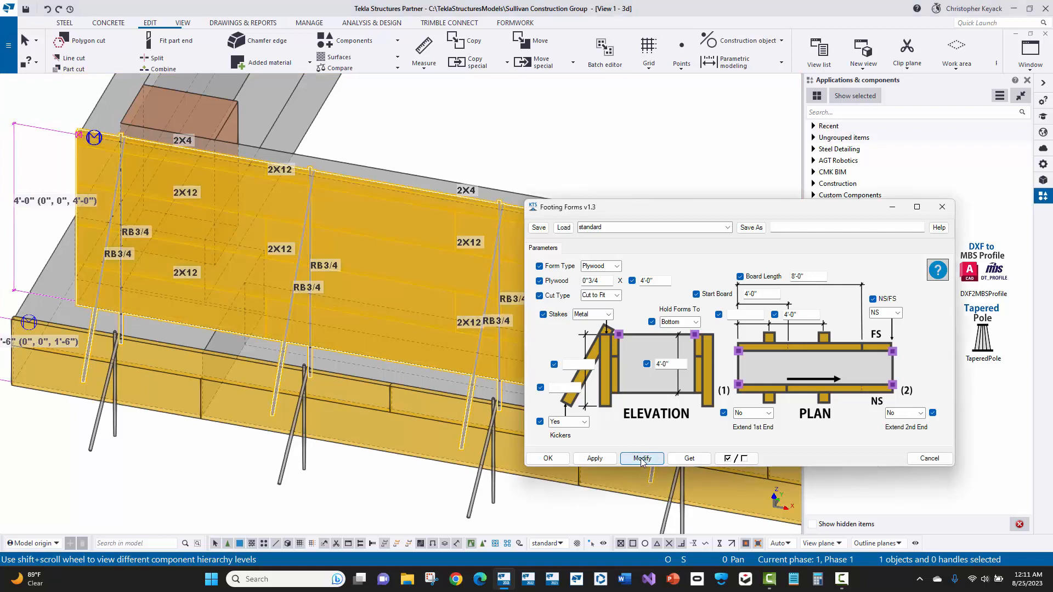
{"action": "left_click", "coordinate": [374, 120]}
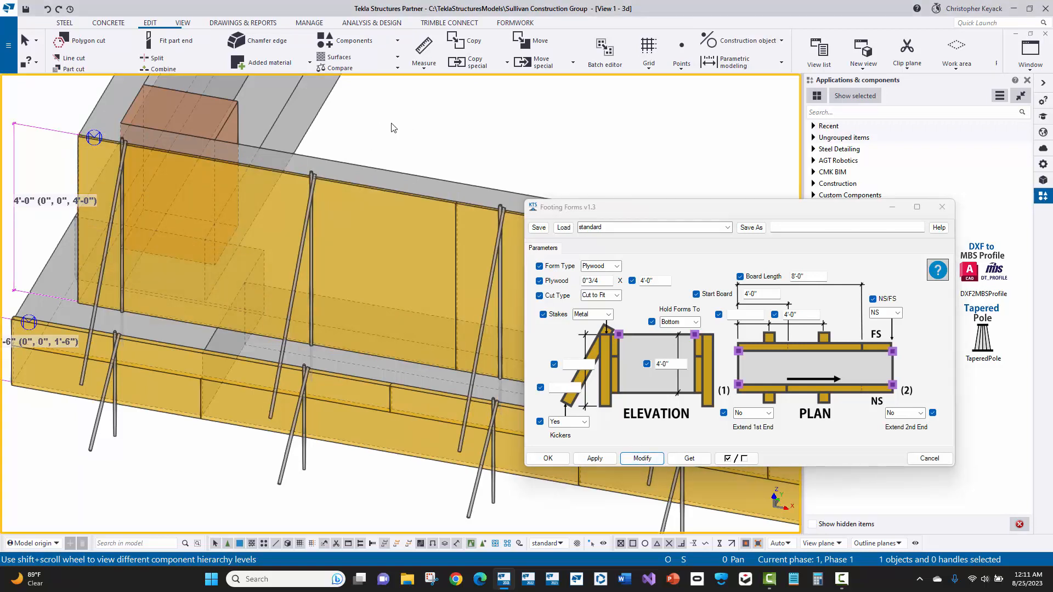
Measure the vertical edge at the end of the short foundation wall on the blue slab
{"action": "middle_click_drag", "start_coordinate": [391, 124], "coordinate": [389, 151]}
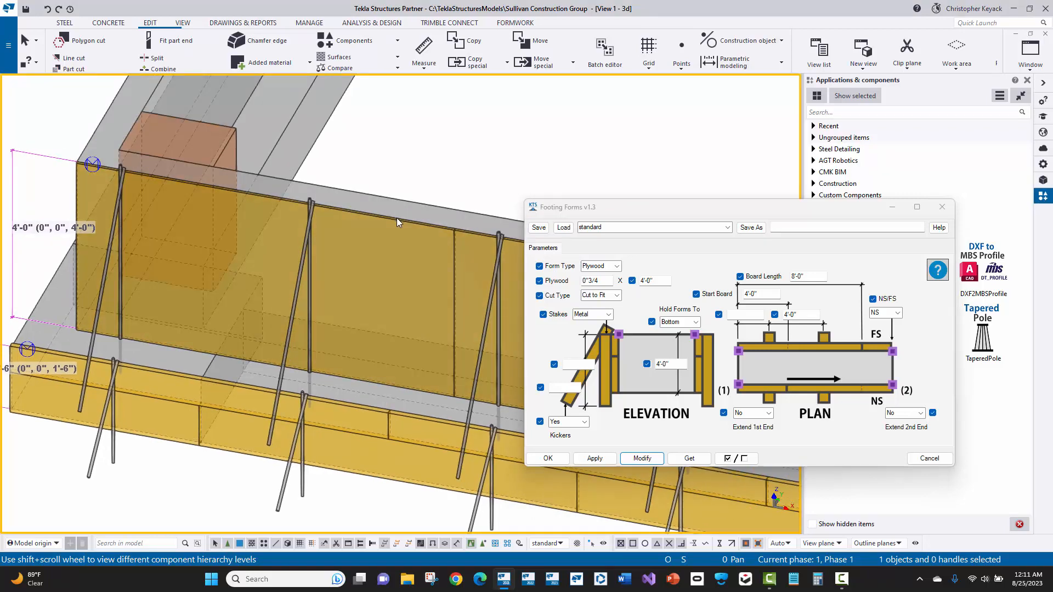
{"action": "scroll", "coordinate": [392, 214], "scroll_direction": "down", "scroll_amount": 5}
{"action": "middle_click_drag", "start_coordinate": [391, 214], "coordinate": [422, 243]}
{"action": "scroll", "coordinate": [422, 243], "scroll_direction": "up", "scroll_amount": 8}
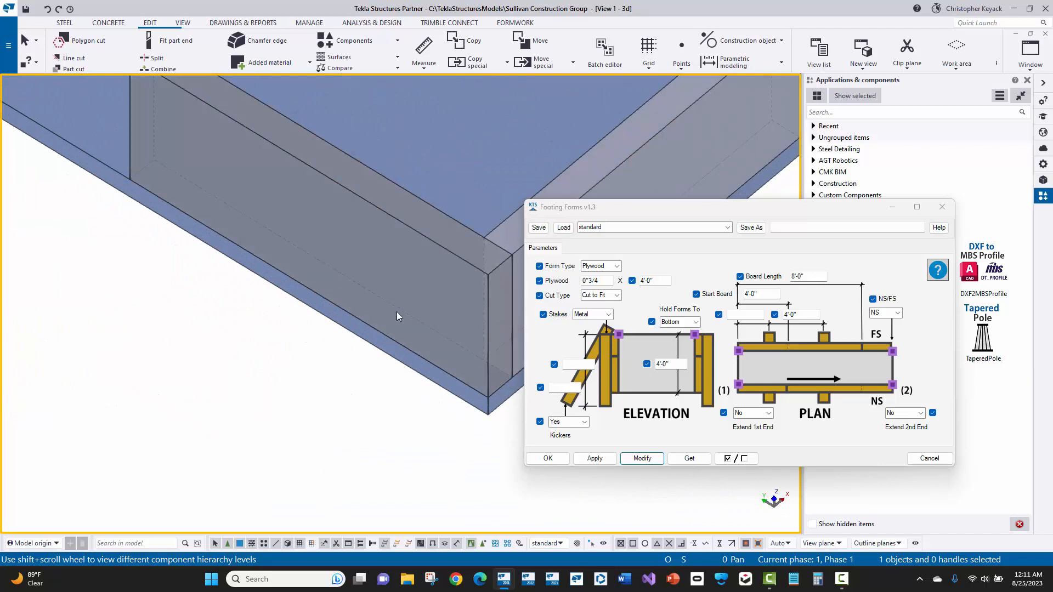
{"action": "left_click", "coordinate": [424, 48]}
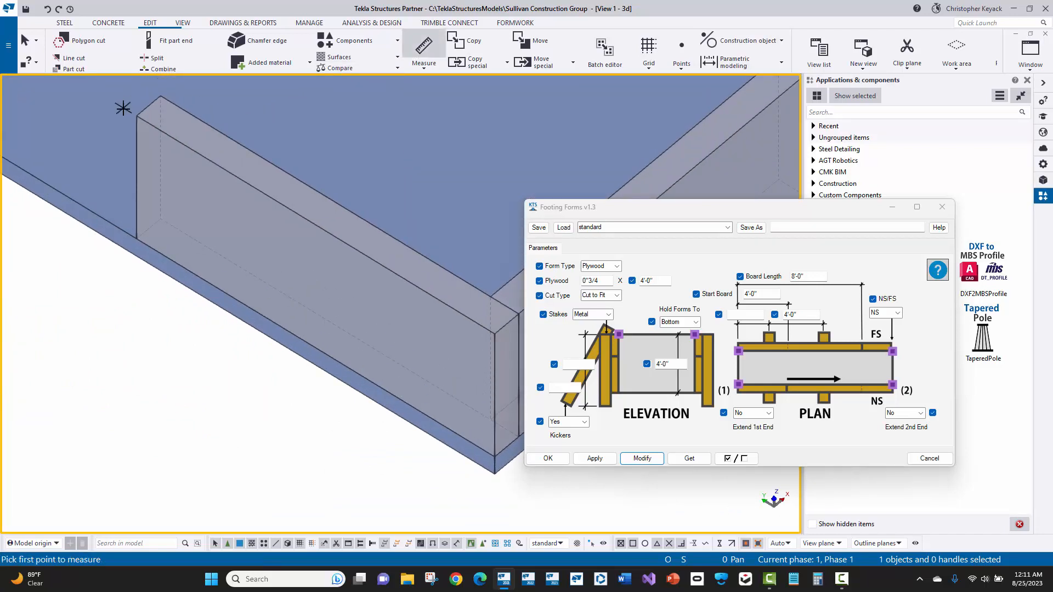
{"action": "left_click", "coordinate": [137, 116]}
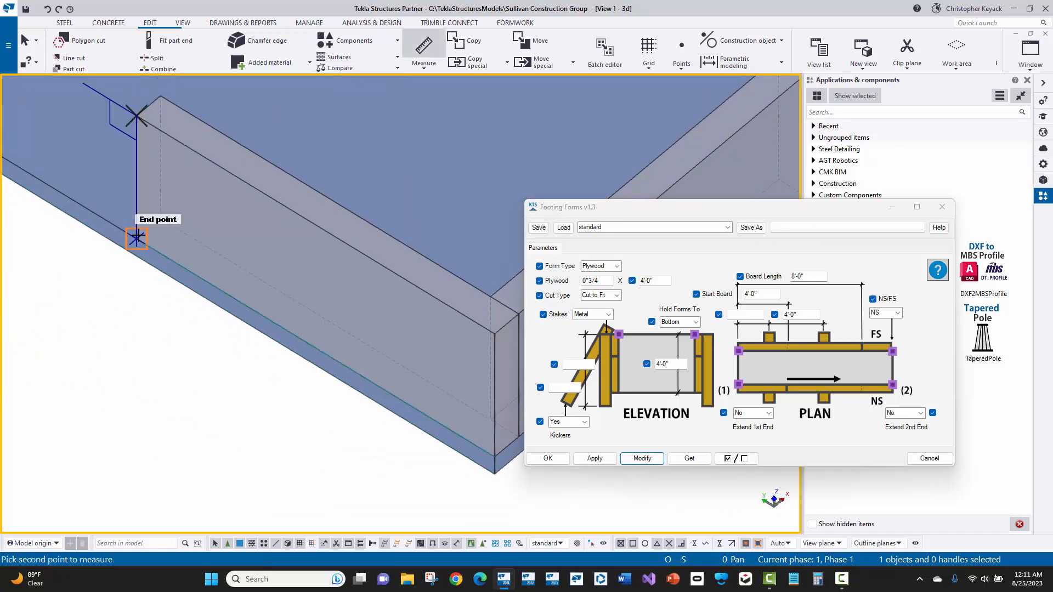
{"action": "left_click", "coordinate": [136, 238]}
{"action": "left_click", "coordinate": [100, 167]}
{"action": "right_click", "coordinate": [85, 271]}
{"action": "left_click", "coordinate": [115, 273]}
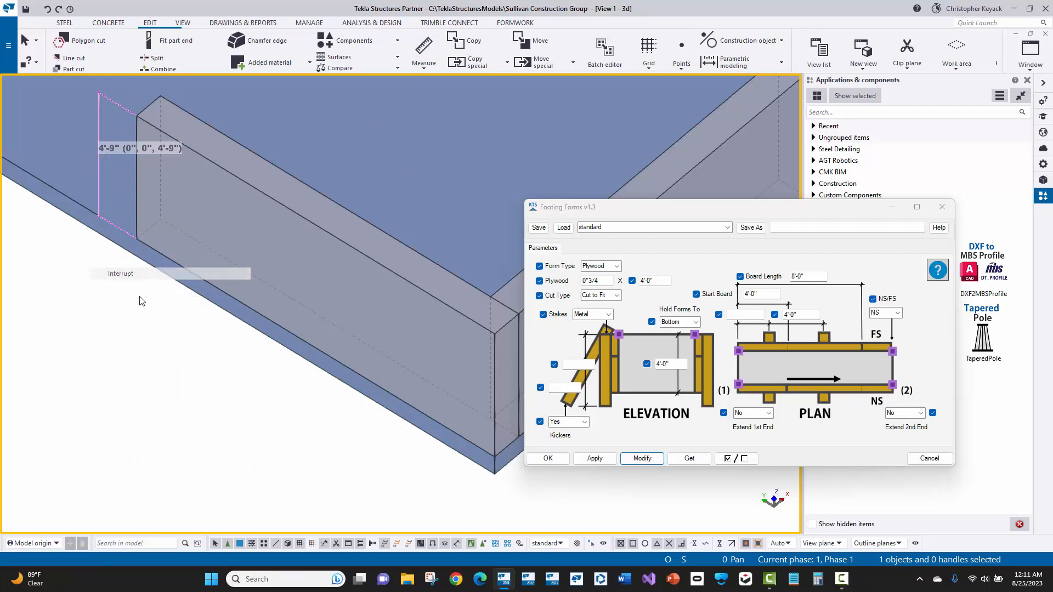
Set the form height to 4'-9" and apply the setting
{"action": "double_click", "coordinate": [678, 362]}
{"action": "type", "text": "4"}
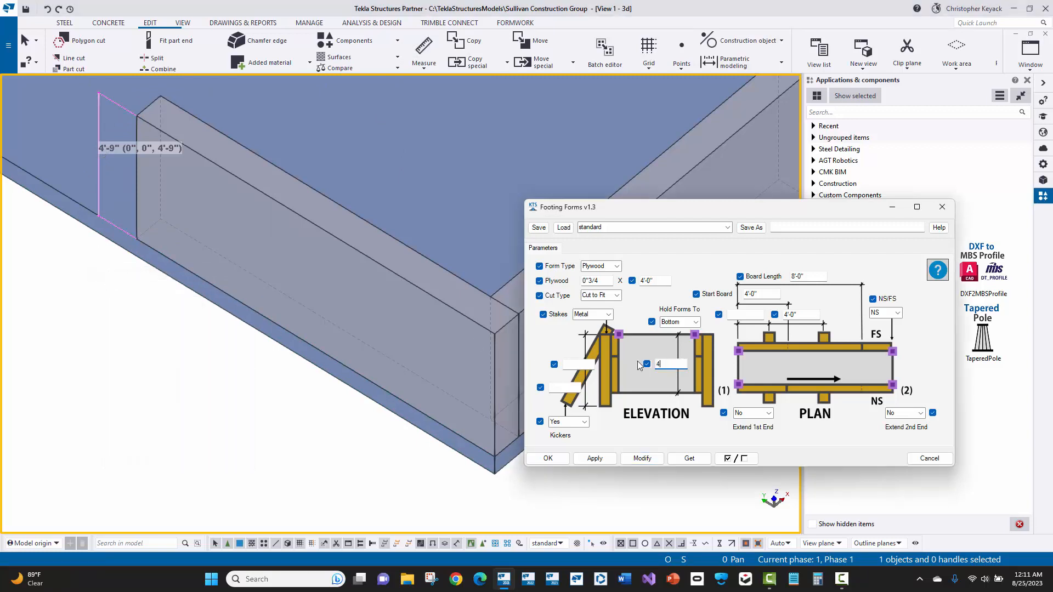
{"action": "type", "text": "'9"}
{"action": "left_click", "coordinate": [594, 459]}
{"action": "left_click_drag", "start_coordinate": [675, 216], "coordinate": [707, 94]}
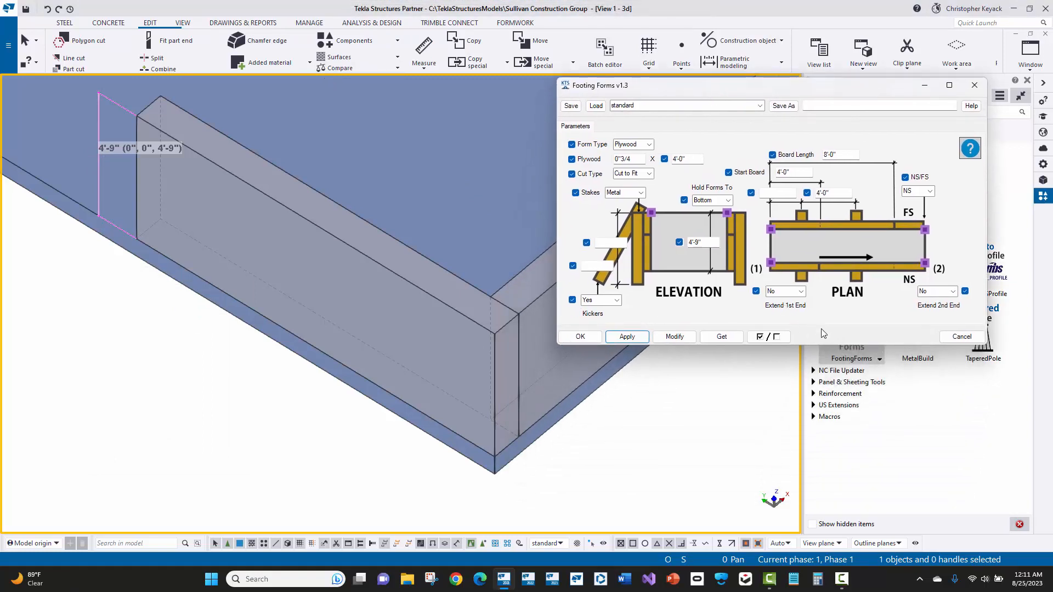
Place footing forms along the short wall's outer top edge, from its measured end to the opposite corner
{"action": "left_click", "coordinate": [845, 355]}
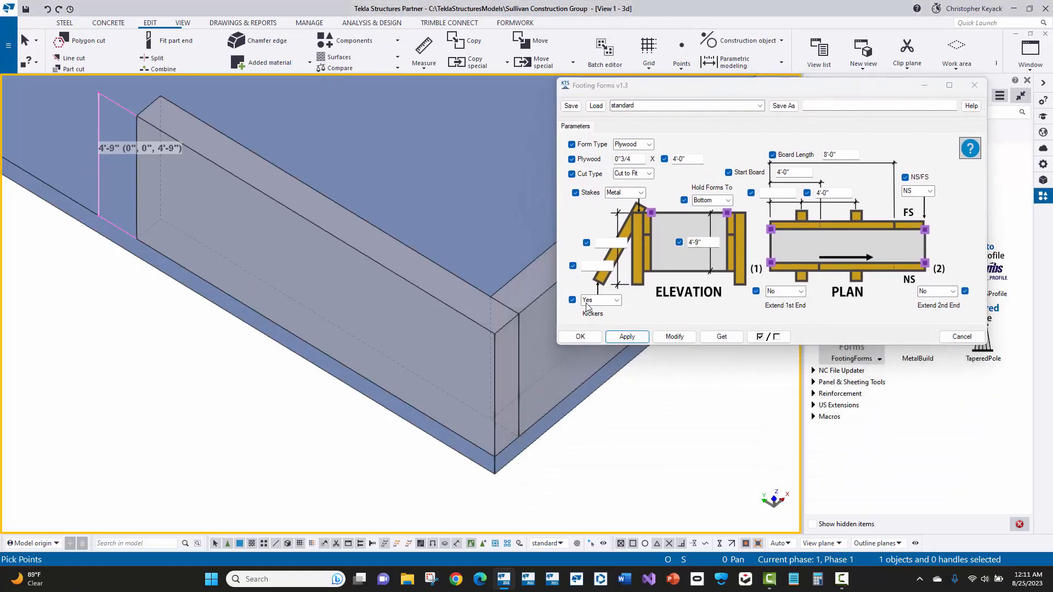
{"action": "left_click", "coordinate": [139, 129]}
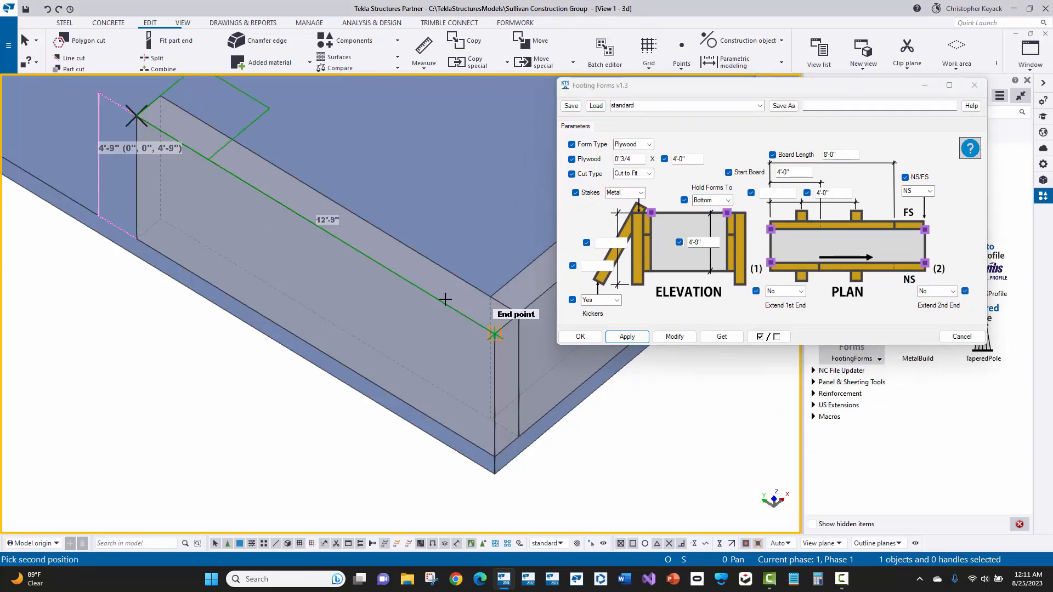
{"action": "left_click", "coordinate": [492, 336]}
{"action": "right_click", "coordinate": [368, 174]}
{"action": "left_click", "coordinate": [398, 185]}
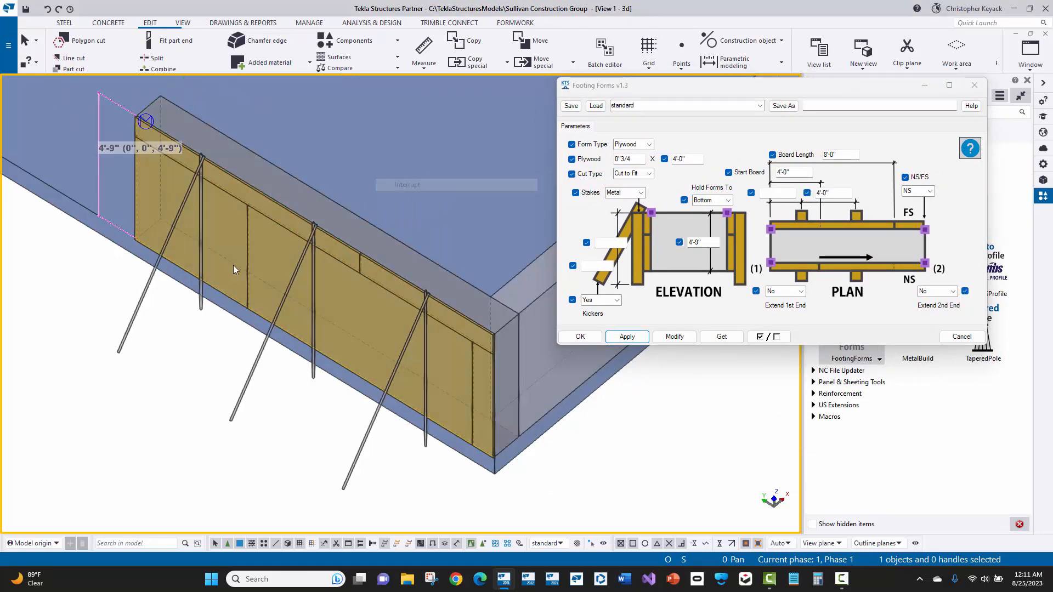
Set Cut Type to No Cut and modify the short wall's plywood form
{"action": "left_click", "coordinate": [292, 275]}
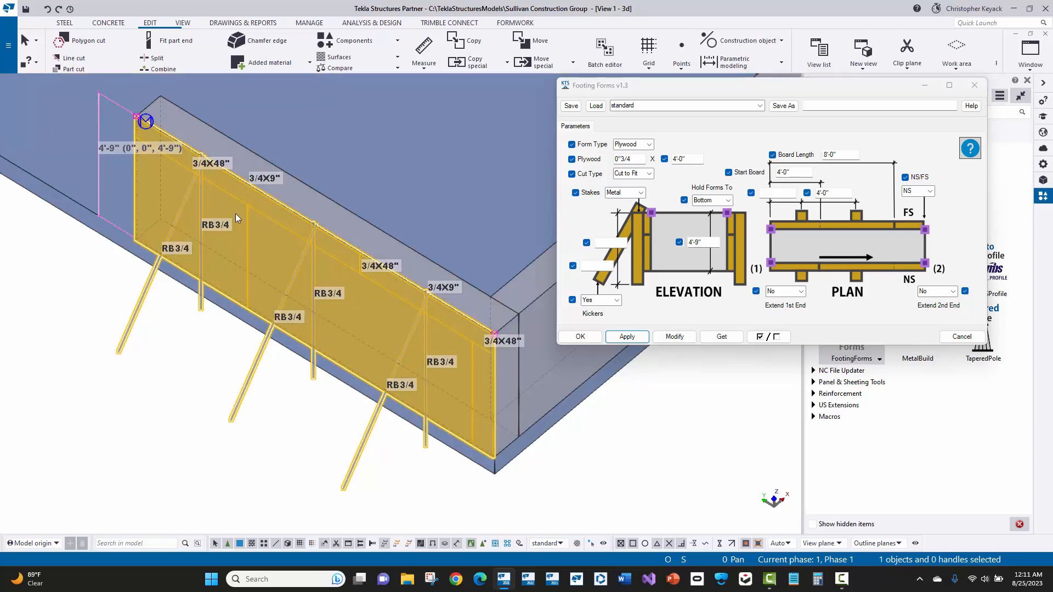
{"action": "left_click", "coordinate": [650, 174]}
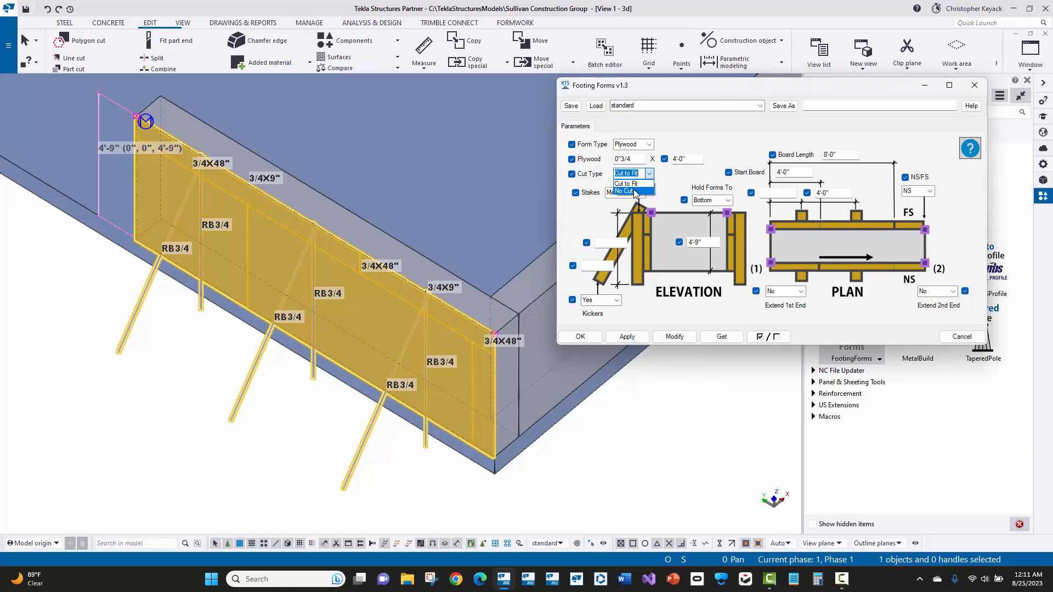
{"action": "left_click", "coordinate": [630, 190]}
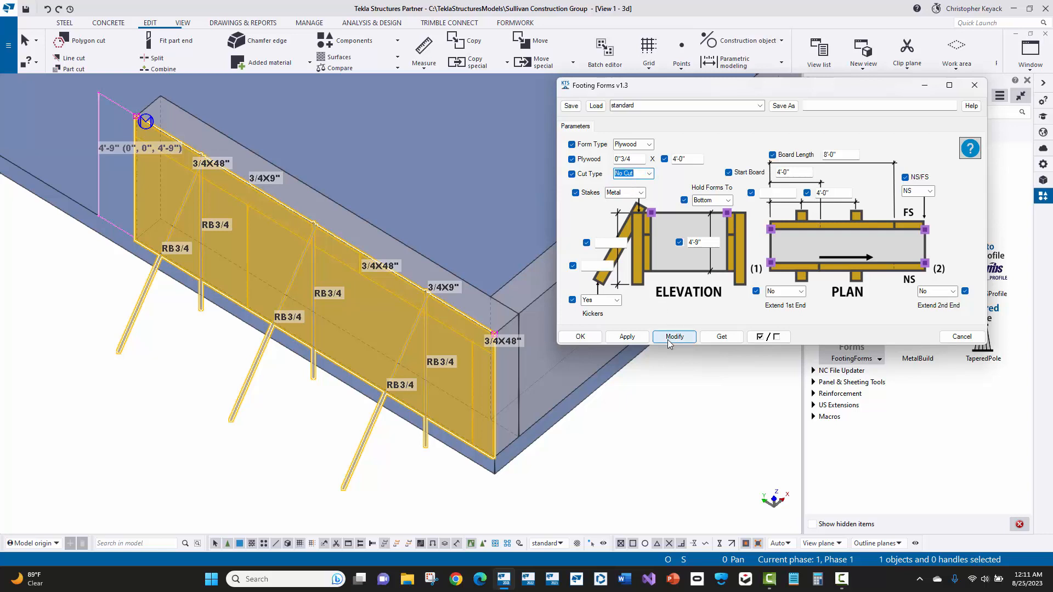
{"action": "left_click", "coordinate": [669, 340]}
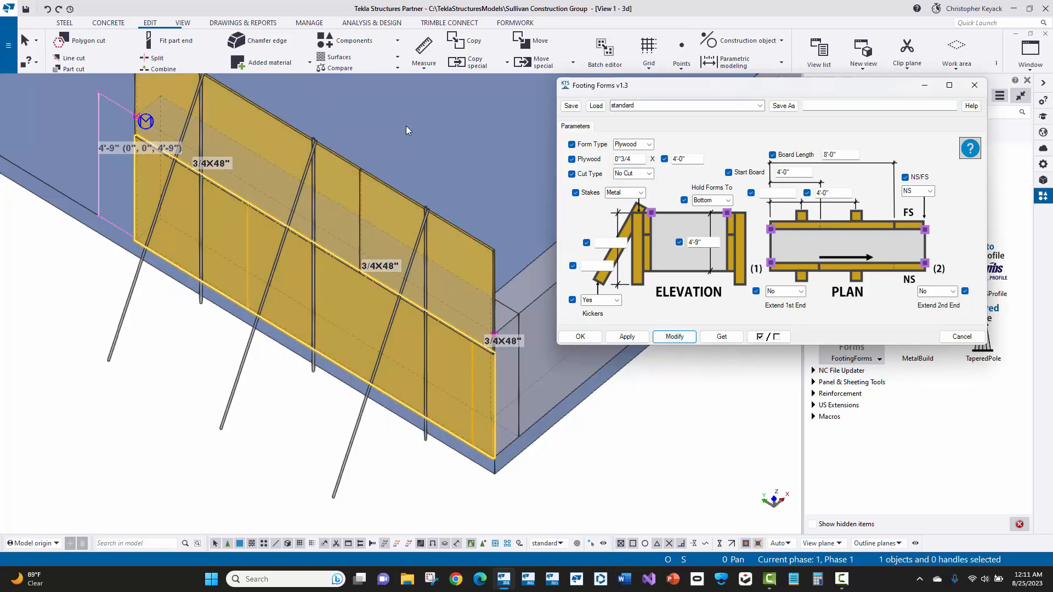
Set Cut Type back to Cut to Fit and modify the short wall's plywood form
{"action": "left_click", "coordinate": [649, 174]}
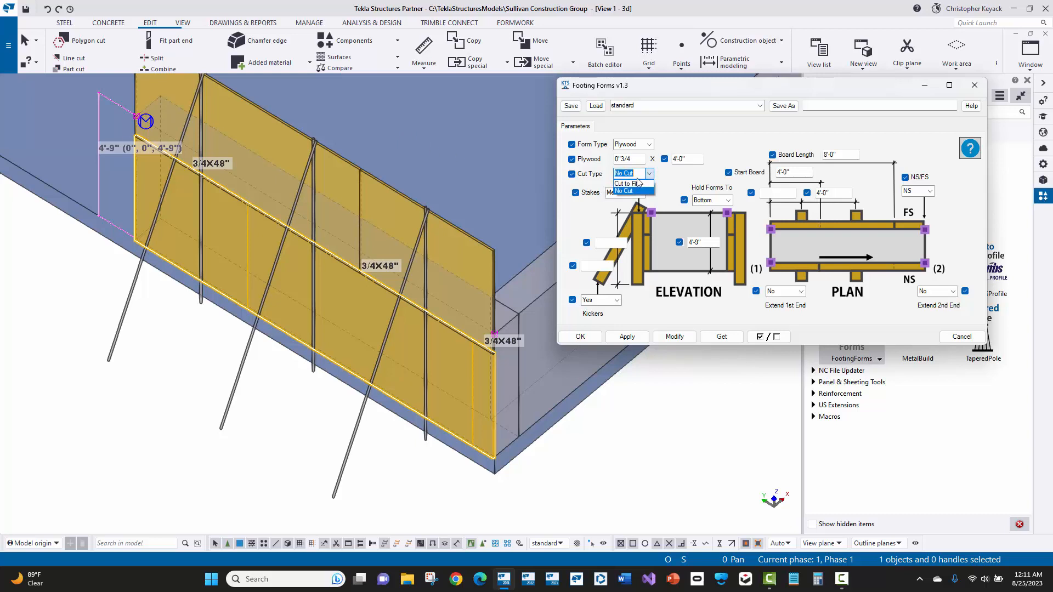
{"action": "left_click", "coordinate": [636, 189]}
{"action": "left_click", "coordinate": [669, 338]}
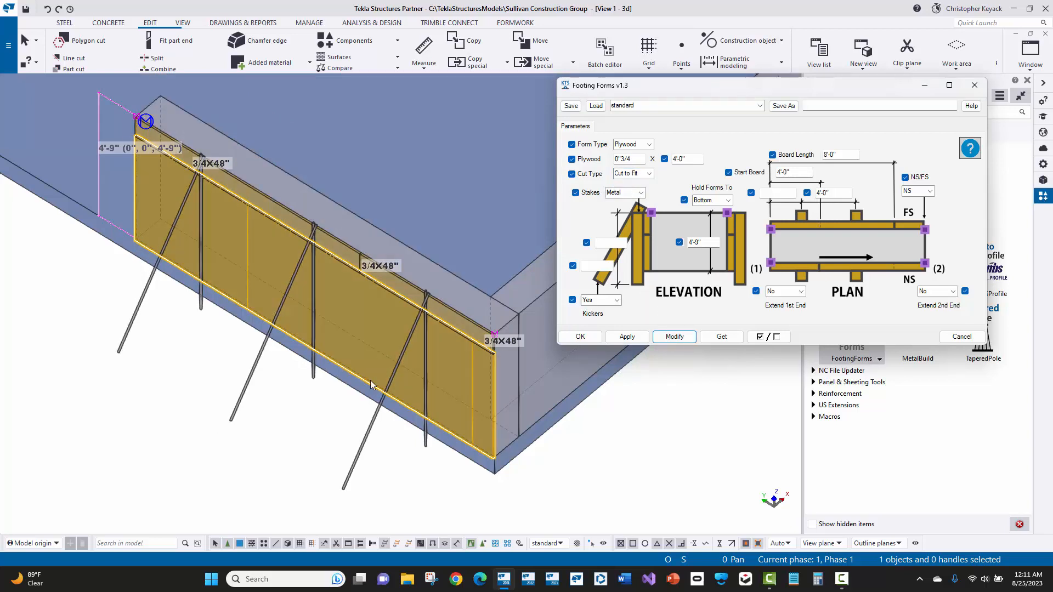
Try first-stake offsets of 2'-0" and 1'-6" on the short wall's plywood form, modifying it each time
{"action": "left_click", "coordinate": [413, 345]}
{"action": "left_click", "coordinate": [774, 192]}
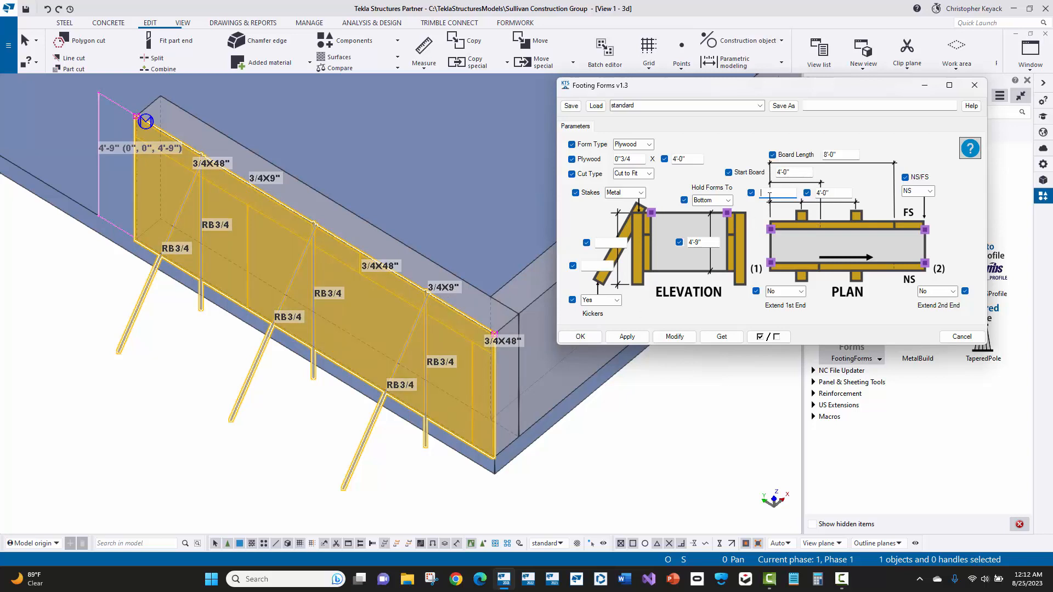
{"action": "left_click", "coordinate": [674, 336]}
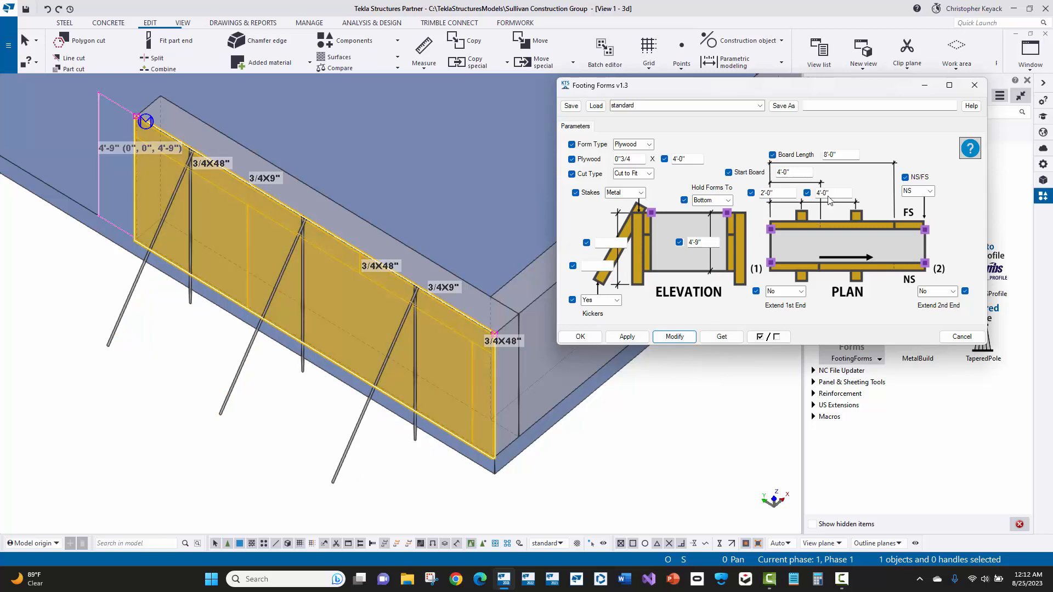
{"action": "left_click_drag", "start_coordinate": [778, 192], "coordinate": [761, 191]}
{"action": "left_click", "coordinate": [672, 337]}
Clear the first-stake offset and modify the short wall's plywood form
{"action": "left_click_drag", "start_coordinate": [790, 192], "coordinate": [761, 192]}
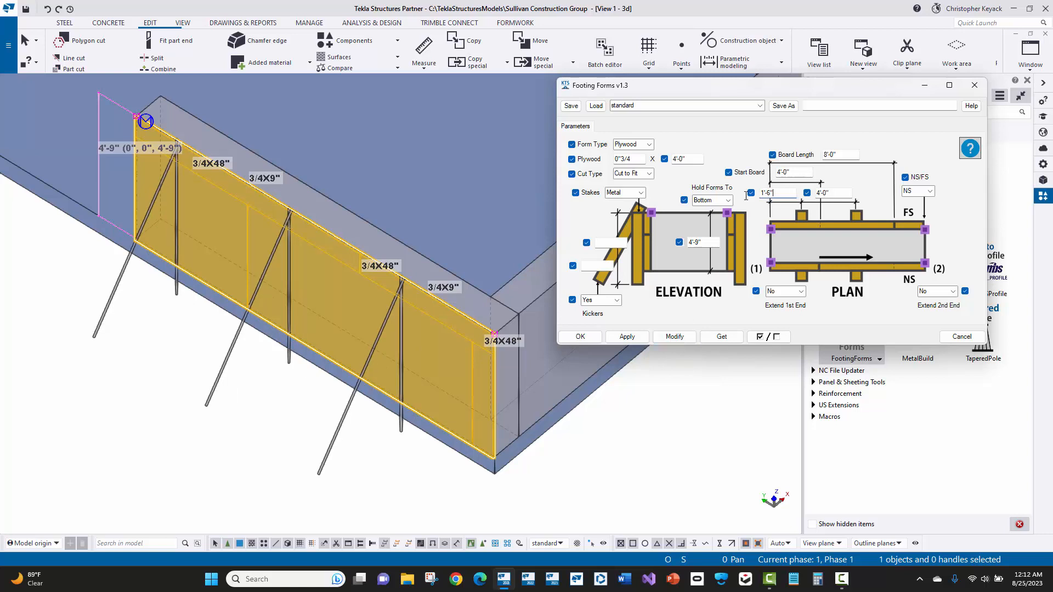
{"action": "key", "text": "BackSpace"}
{"action": "left_click", "coordinate": [673, 337]}
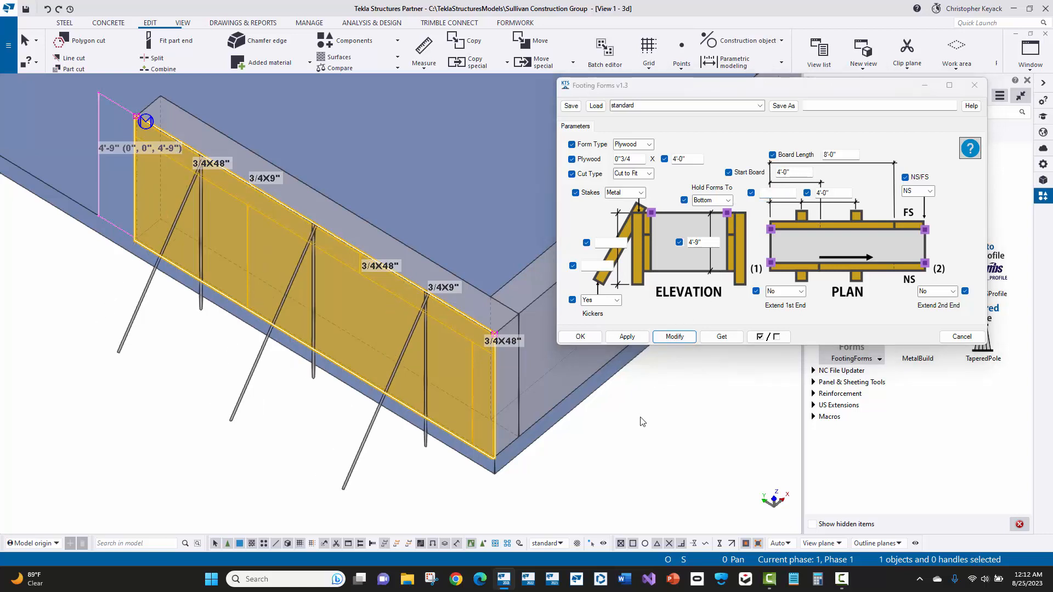
{"action": "left_click", "coordinate": [634, 430]}
Set Extend 2nd End to Yes and modify the short wall's plywood form at the corner
{"action": "scroll", "coordinate": [477, 344], "scroll_direction": "up", "scroll_amount": 5}
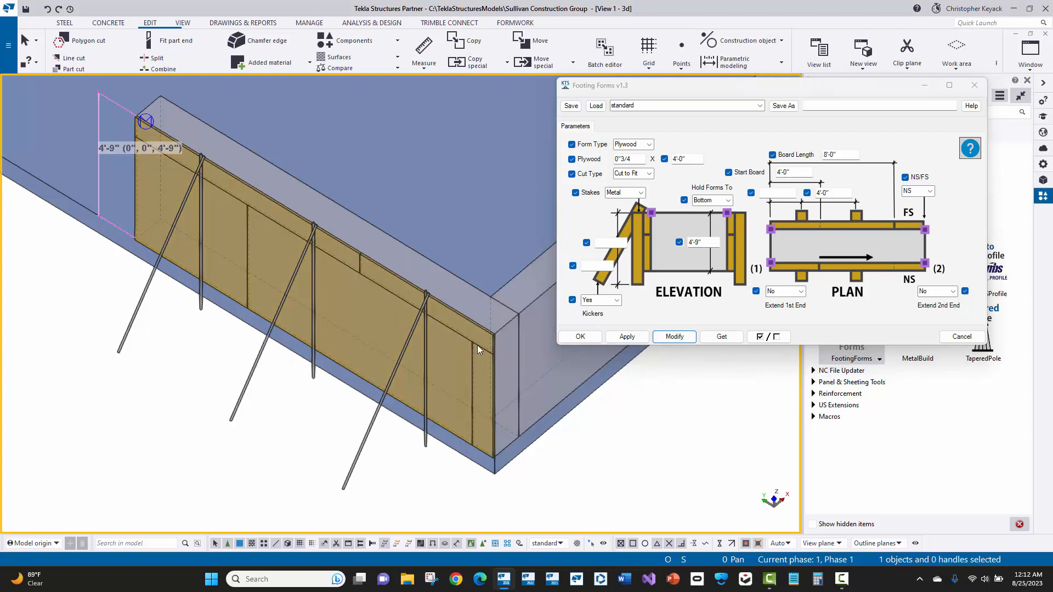
{"action": "scroll", "coordinate": [414, 278], "scroll_direction": "up", "scroll_amount": 3}
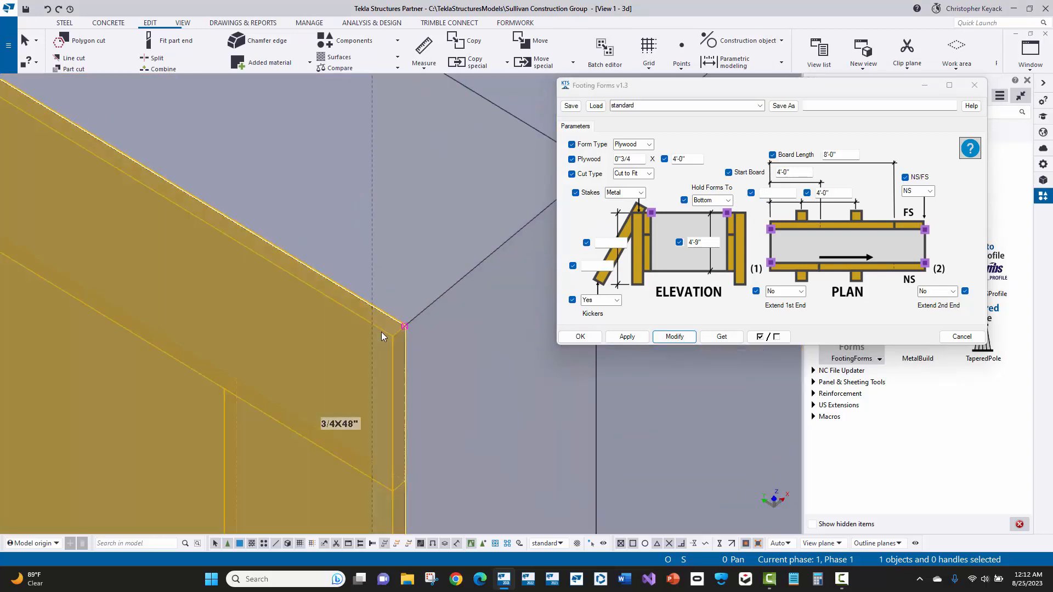
{"action": "left_click", "coordinate": [951, 291]}
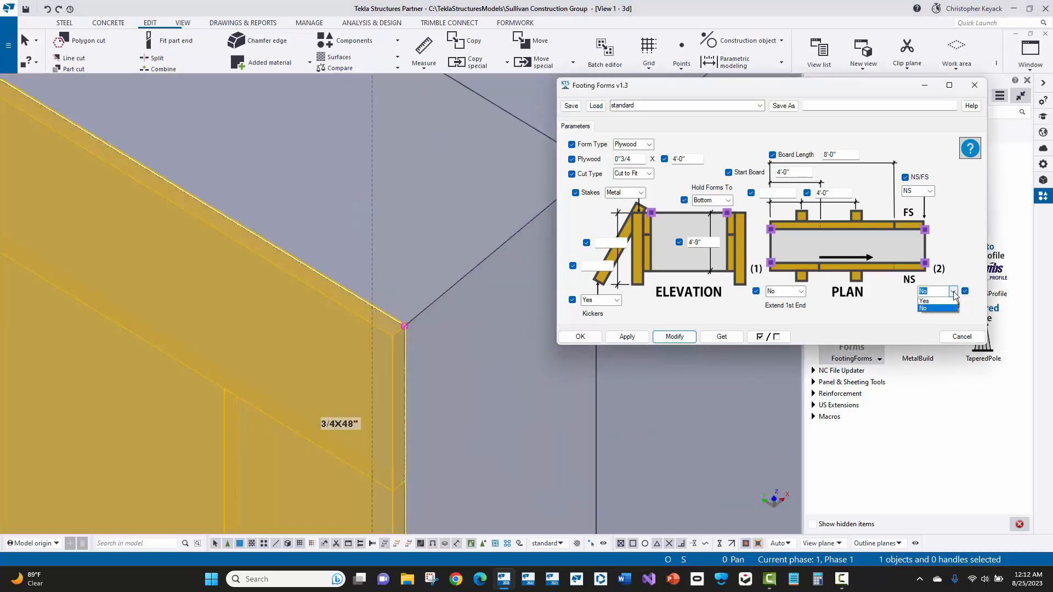
{"action": "left_click", "coordinate": [933, 307]}
{"action": "left_click", "coordinate": [675, 337]}
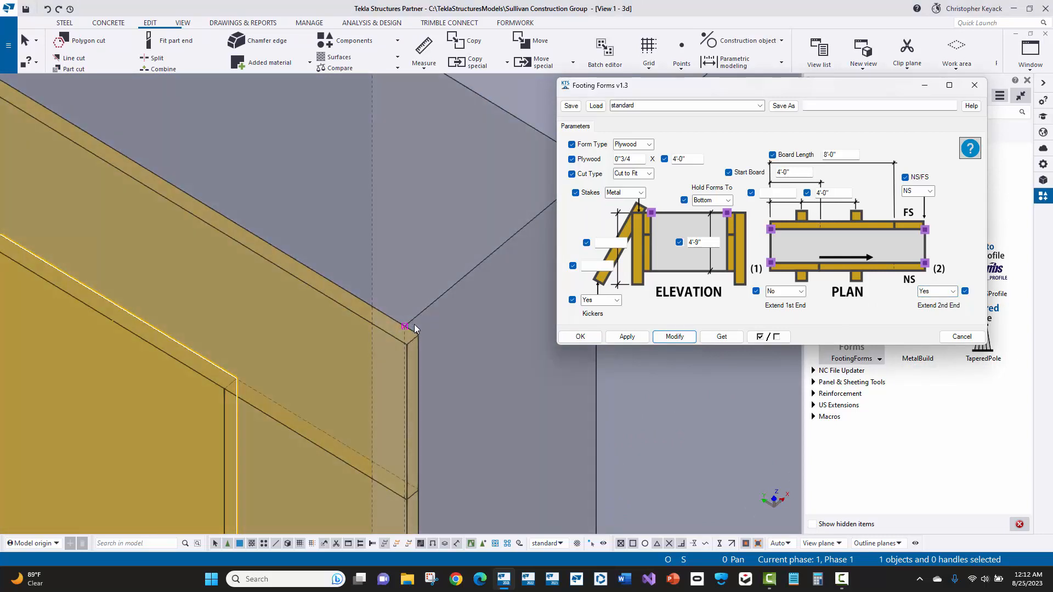
{"action": "scroll", "coordinate": [413, 327], "scroll_direction": "up", "scroll_amount": 2}
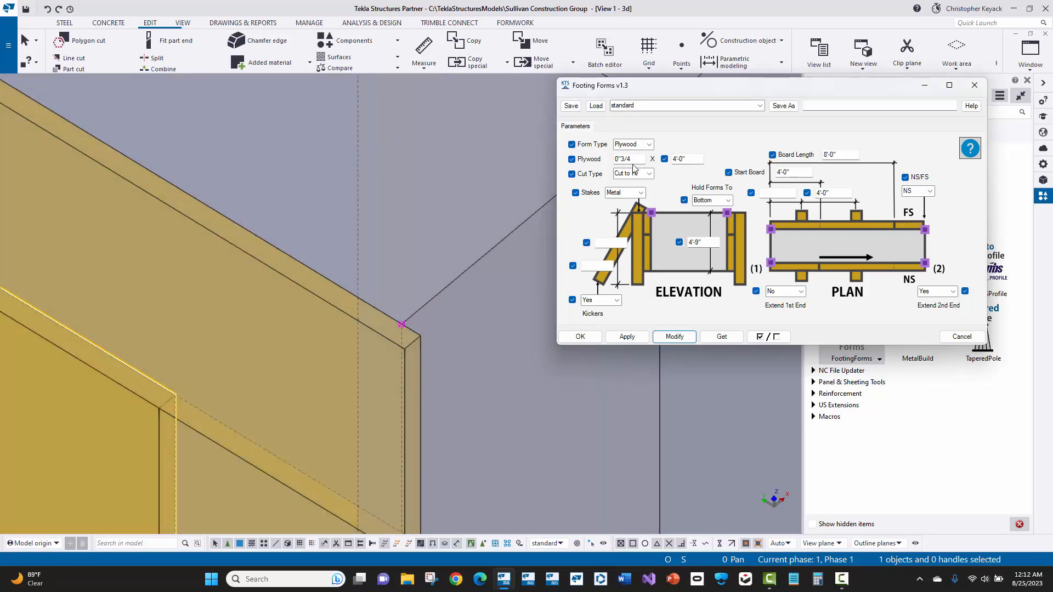
{"action": "scroll", "coordinate": [386, 267], "scroll_direction": "down", "scroll_amount": 2}
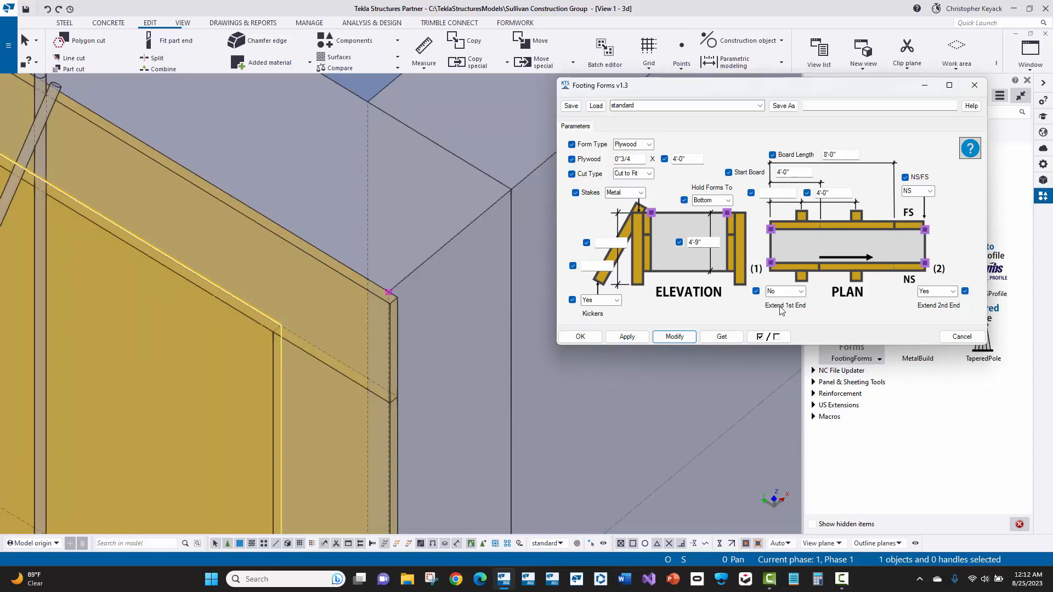
Set Extend 2nd End back to No and apply the setting for new forms
{"action": "left_click", "coordinate": [953, 292]}
{"action": "left_click", "coordinate": [926, 309]}
{"action": "left_click", "coordinate": [627, 337]}
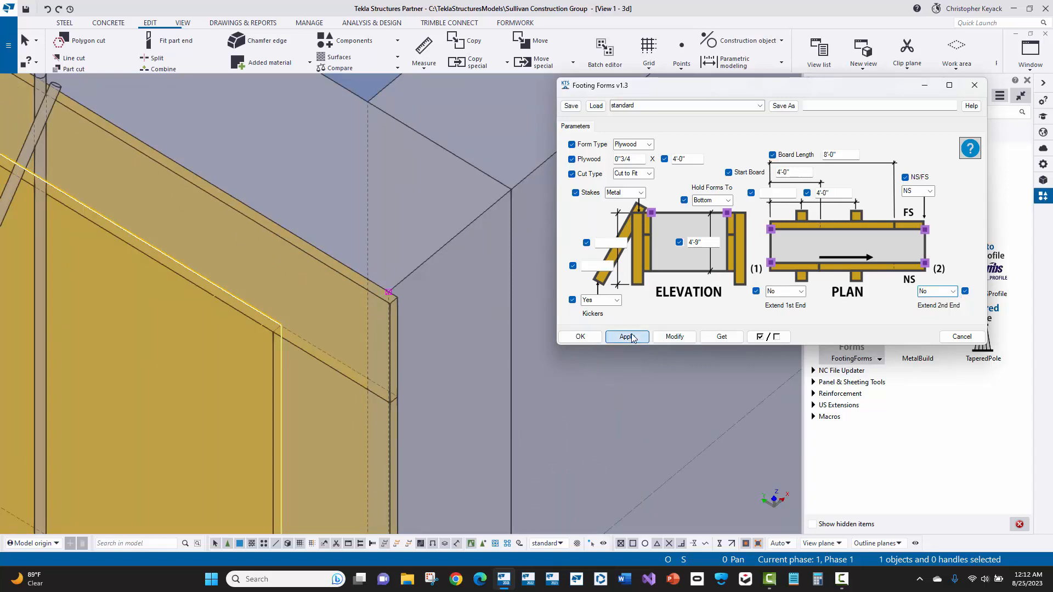
{"action": "scroll", "coordinate": [322, 281], "scroll_direction": "down", "scroll_amount": 2}
{"action": "scroll", "coordinate": [323, 281], "scroll_direction": "down", "scroll_amount": 3}
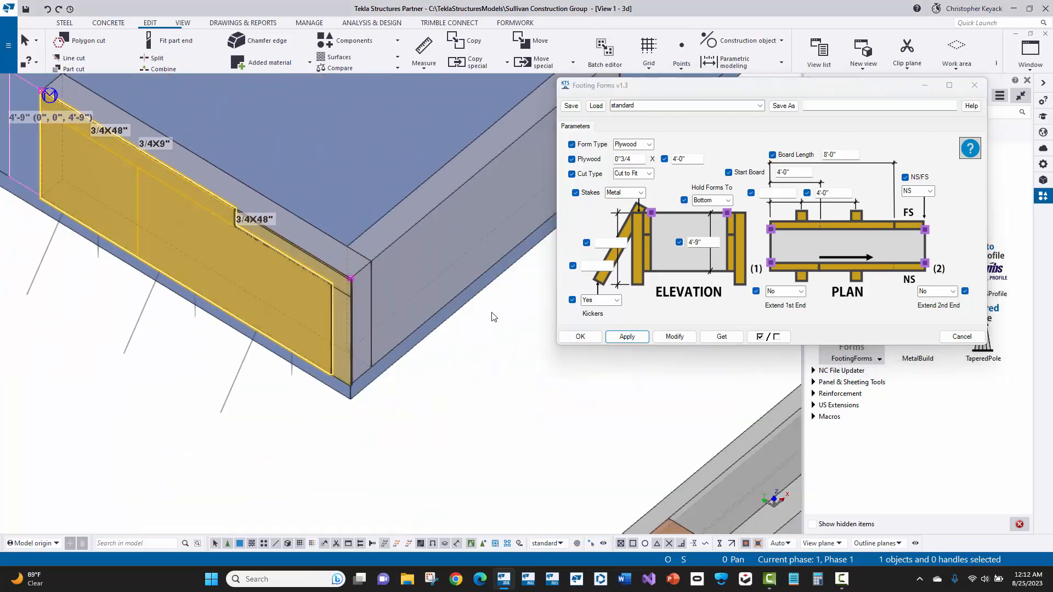
Place footing forms along the adjacent wall's outer top edge, from the shared corner to its far end, and end the command
{"action": "left_click_drag", "start_coordinate": [715, 88], "coordinate": [743, 35]}
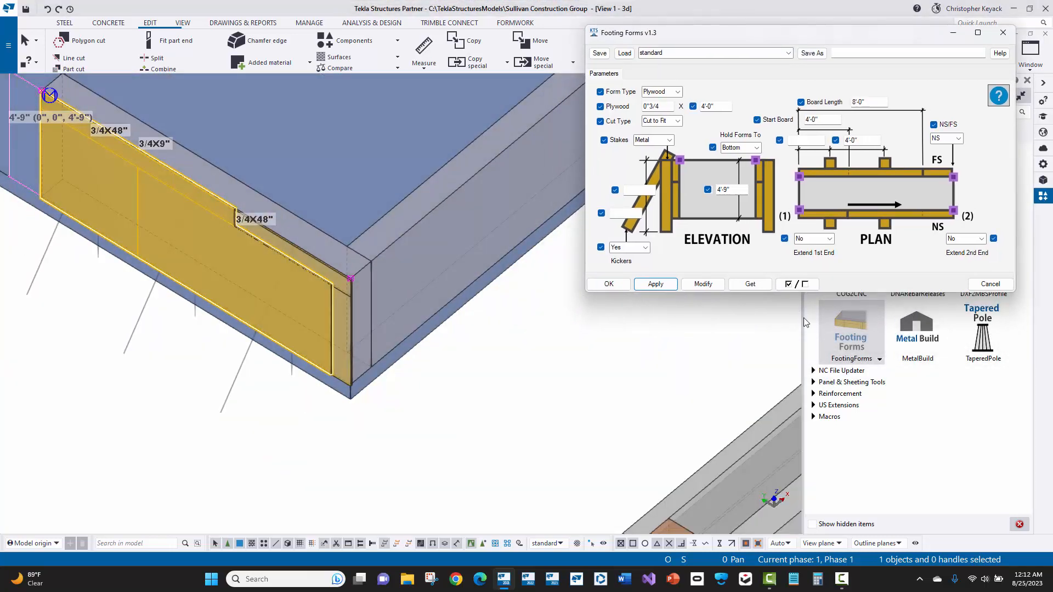
{"action": "left_click", "coordinate": [351, 278]}
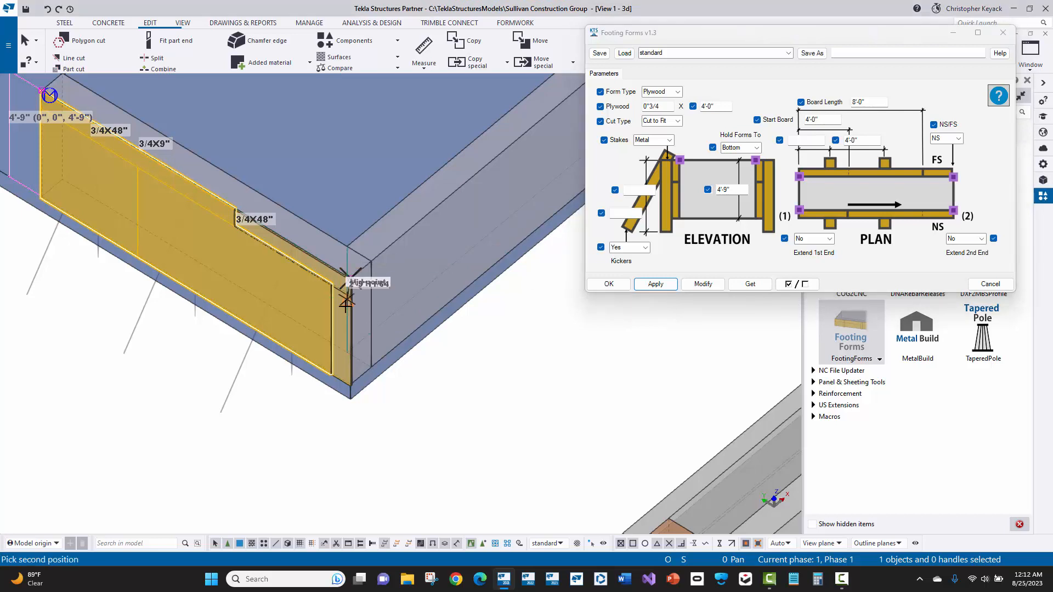
{"action": "scroll", "coordinate": [351, 277], "scroll_direction": "down", "scroll_amount": 3}
{"action": "scroll", "coordinate": [497, 194], "scroll_direction": "up", "scroll_amount": 5}
{"action": "left_click", "coordinate": [498, 195]}
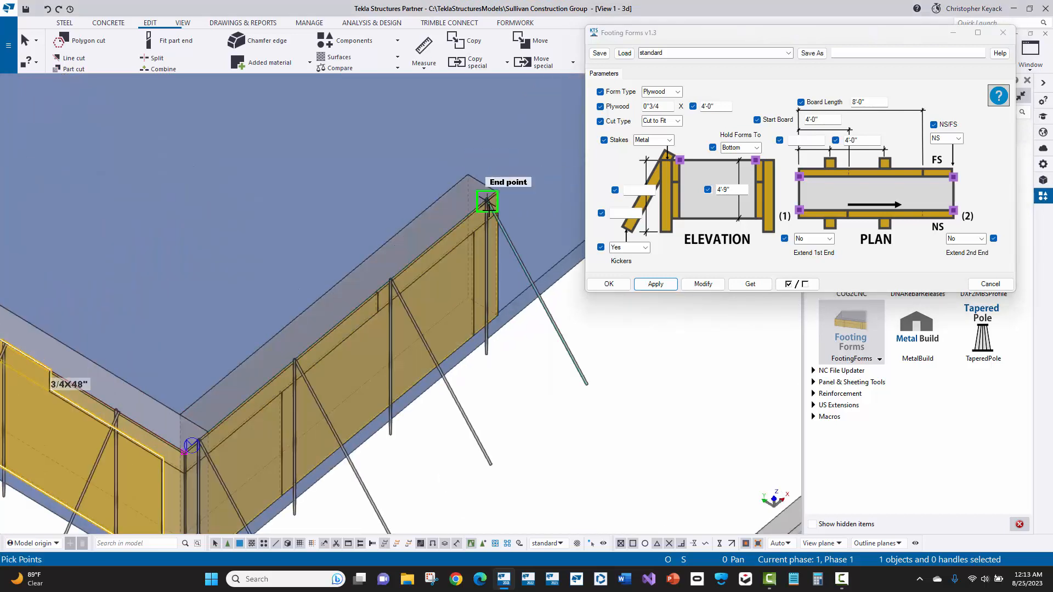
{"action": "right_click", "coordinate": [329, 171]}
{"action": "left_click", "coordinate": [354, 178]}
Examine how the two walls' plywood forms meet at the shared corner
{"action": "scroll", "coordinate": [244, 417], "scroll_direction": "up", "scroll_amount": 5}
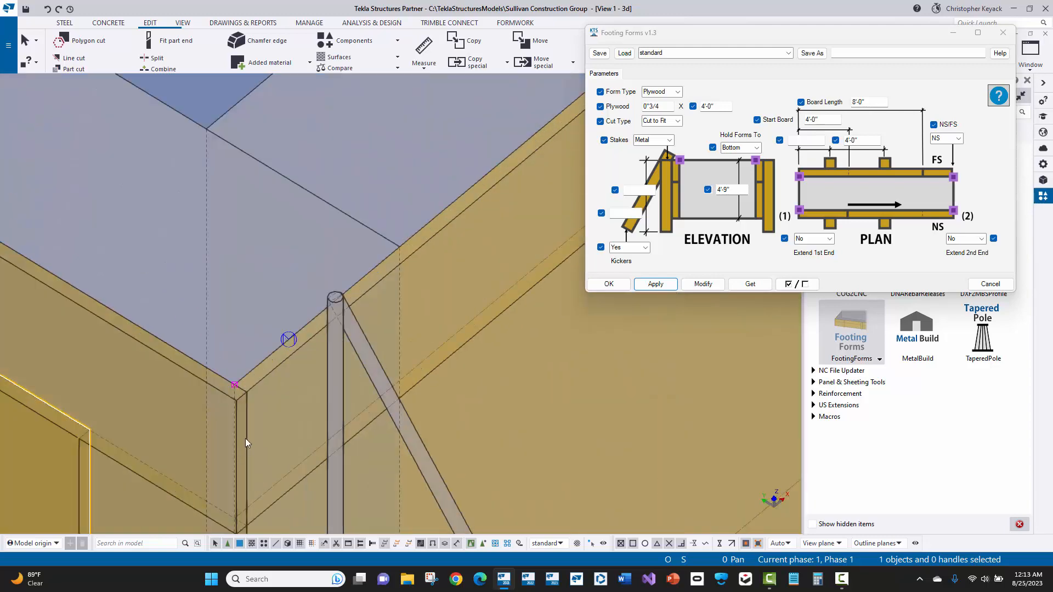
{"action": "scroll", "coordinate": [294, 330], "scroll_direction": "down", "scroll_amount": 3}
{"action": "middle_click_drag", "start_coordinate": [219, 401], "coordinate": [336, 325]}
{"action": "scroll", "coordinate": [336, 325], "scroll_direction": "down", "scroll_amount": 2}
{"action": "scroll", "coordinate": [221, 417], "scroll_direction": "down", "scroll_amount": 4}
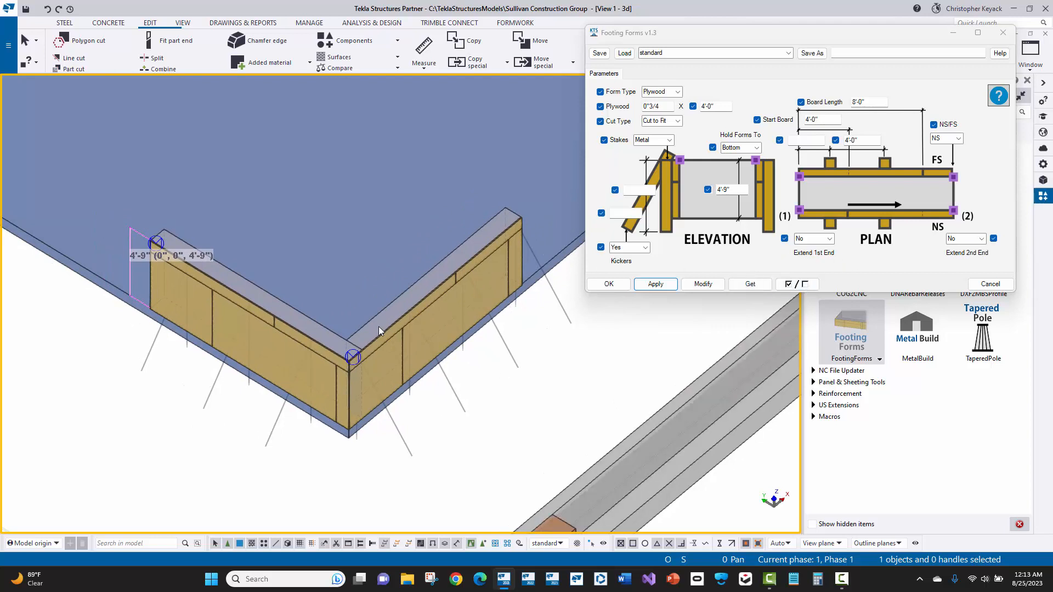
{"action": "scroll", "coordinate": [380, 388], "scroll_direction": "up", "scroll_amount": 2}
{"action": "middle_click_drag", "start_coordinate": [236, 366], "coordinate": [344, 367]}
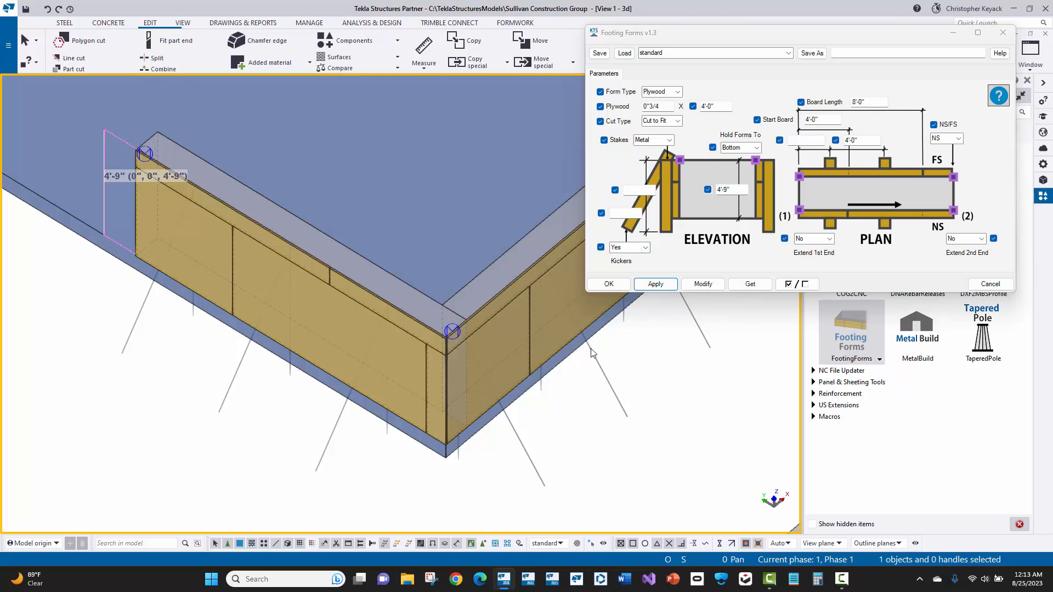
Set Stakes to Wood and modify the adjacent wall's form
{"action": "left_click", "coordinate": [591, 349]}
{"action": "scroll", "coordinate": [325, 436], "scroll_direction": "up", "scroll_amount": 2}
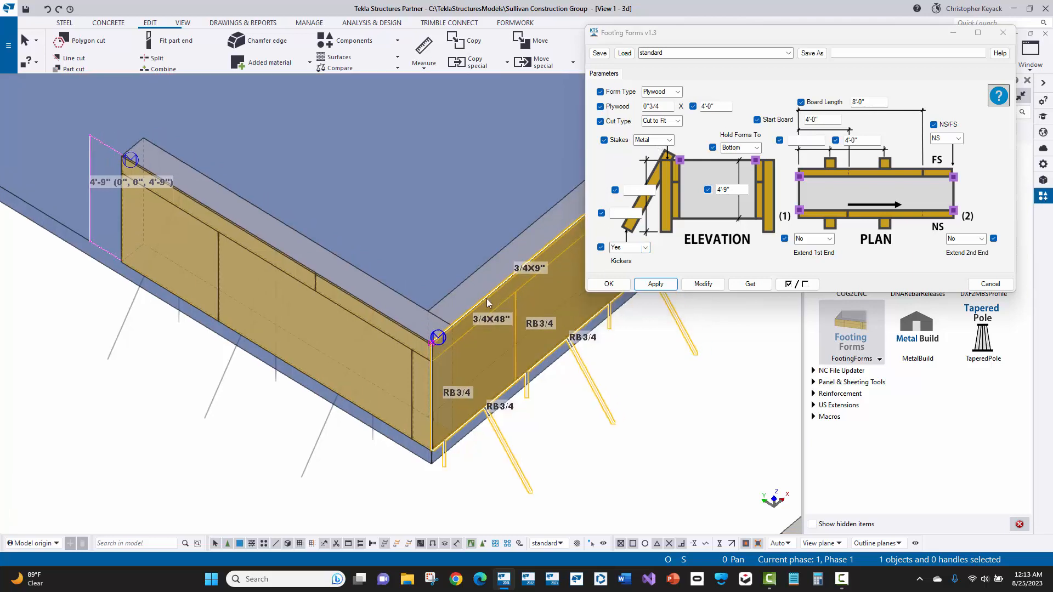
{"action": "scroll", "coordinate": [403, 427], "scroll_direction": "down", "scroll_amount": 1}
{"action": "middle_click_drag", "start_coordinate": [403, 426], "coordinate": [304, 390]}
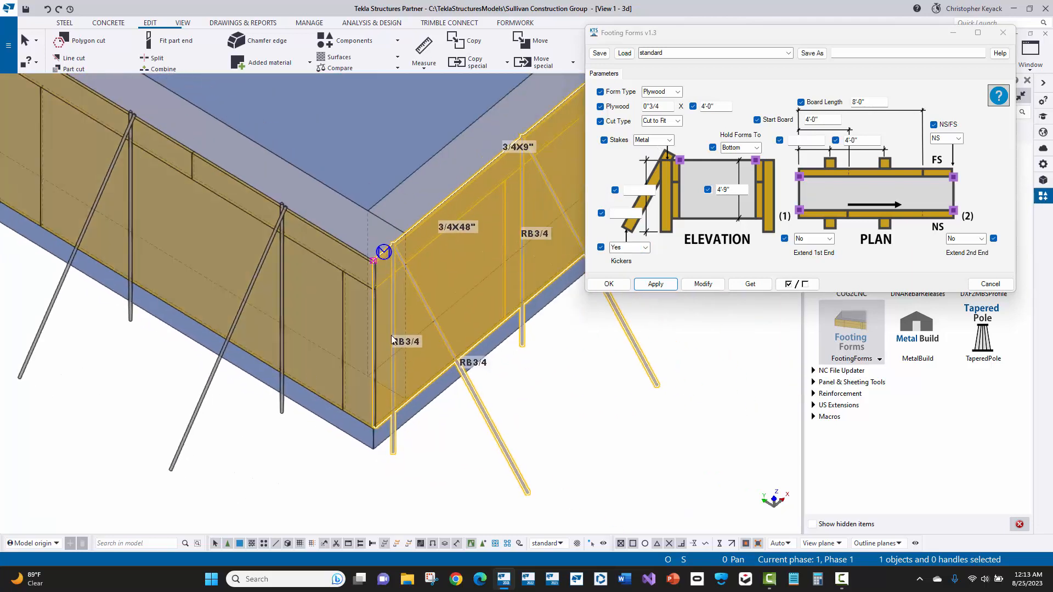
{"action": "left_click", "coordinate": [670, 141]}
{"action": "left_click", "coordinate": [644, 157]}
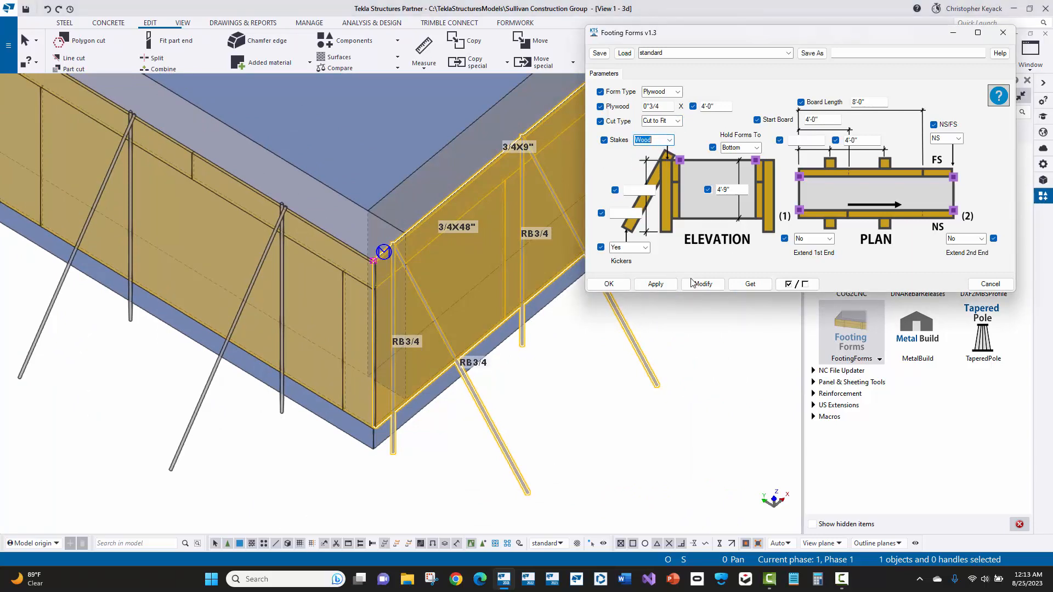
{"action": "left_click", "coordinate": [703, 283]}
{"action": "middle_click_drag", "start_coordinate": [594, 421], "coordinate": [464, 425]}
{"action": "left_click", "coordinate": [465, 425]}
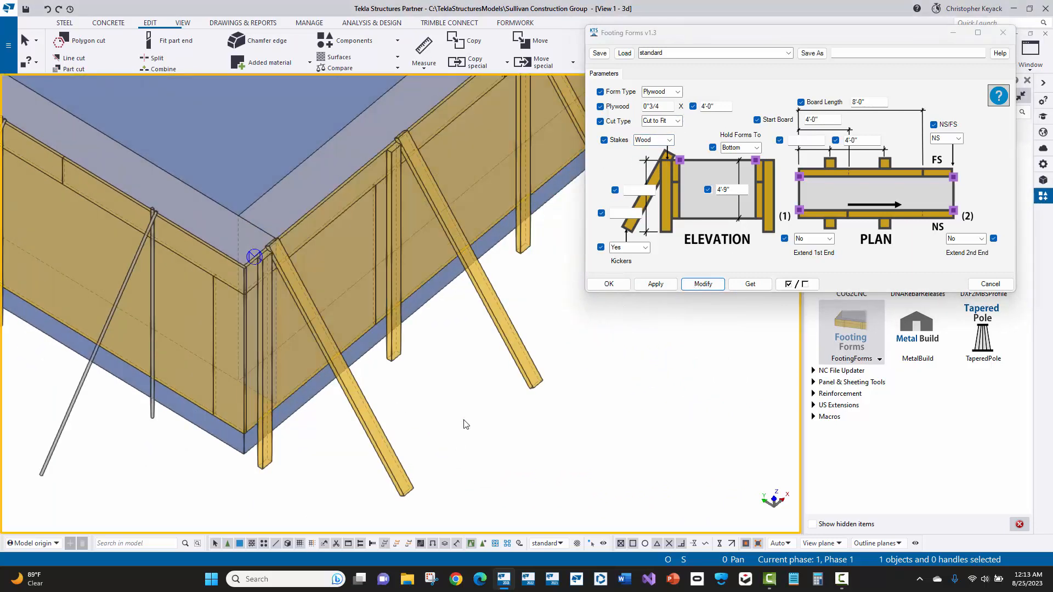
Inspect the individual wooden stake and kicker nearest the corner, checking their profiles and lengths from a lower angle
{"action": "left_click", "coordinate": [482, 543]}
{"action": "left_click", "coordinate": [273, 453]}
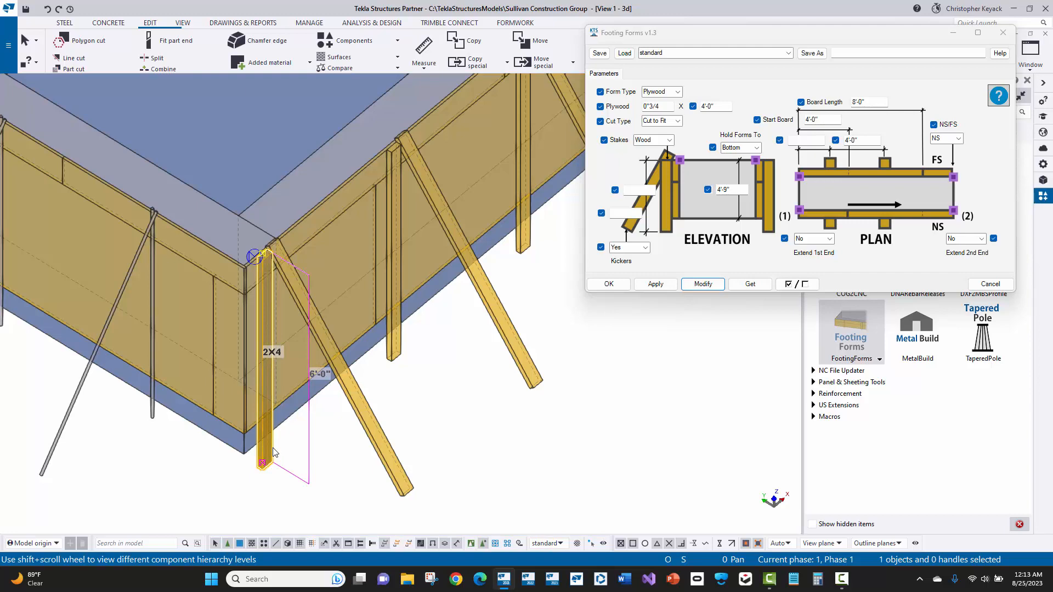
{"action": "left_click", "coordinate": [356, 410]}
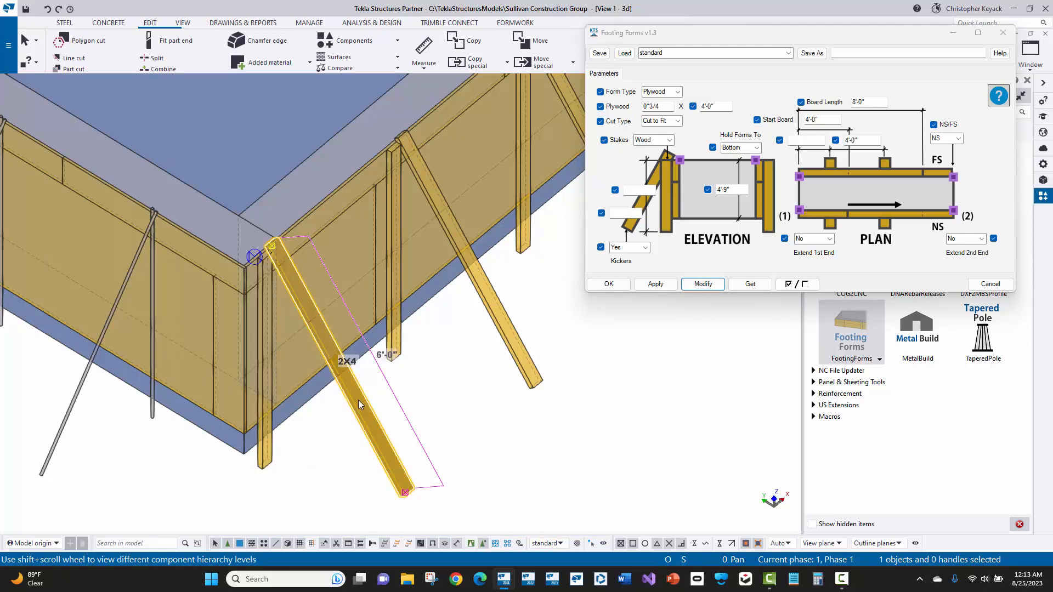
{"action": "middle_click_drag", "start_coordinate": [359, 404], "coordinate": [380, 389]}
{"action": "key", "text": "v"}
{"action": "left_click", "coordinate": [293, 231]}
{"action": "middle_click_drag", "start_coordinate": [286, 298], "coordinate": [343, 255], "text": "ctrl"}
{"action": "middle_click_drag", "start_coordinate": [339, 401], "coordinate": [366, 318]}
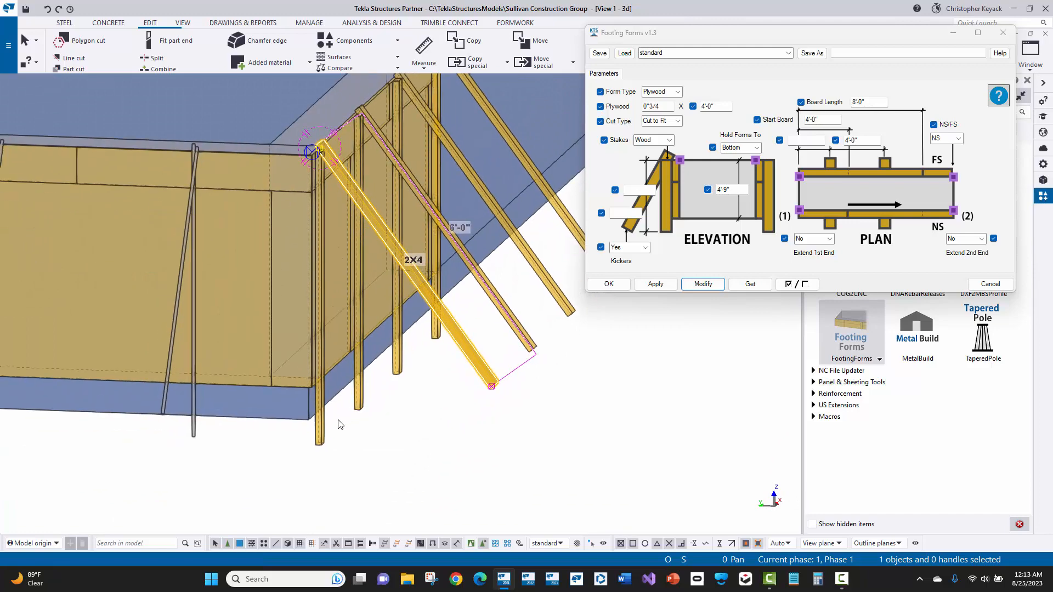
{"action": "left_click", "coordinate": [321, 434]}
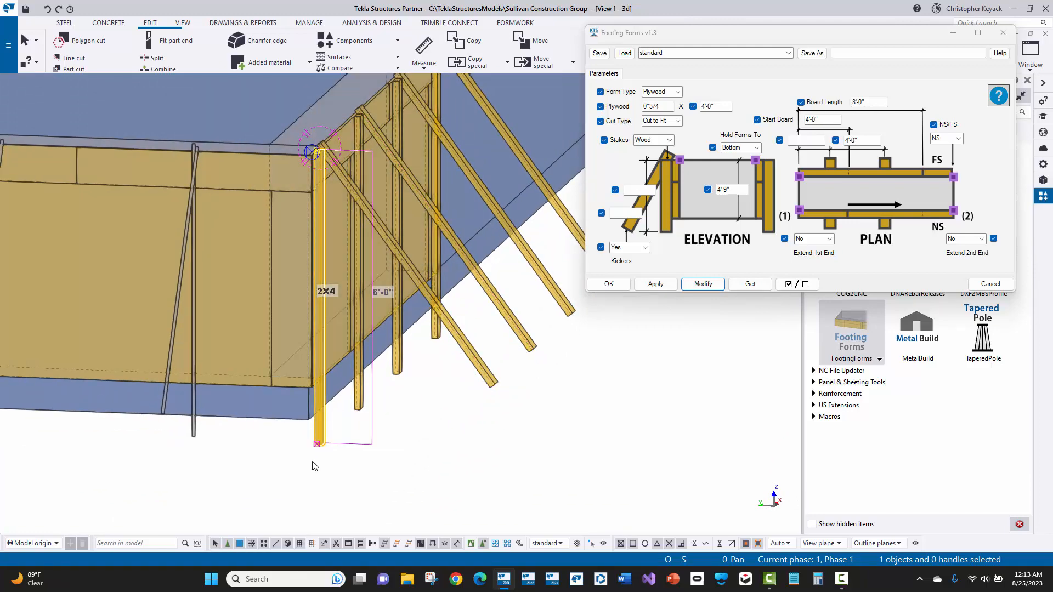
{"action": "middle_click_drag", "start_coordinate": [466, 363], "coordinate": [481, 342], "text": "ctrl"}
{"action": "left_click", "coordinate": [485, 470]}
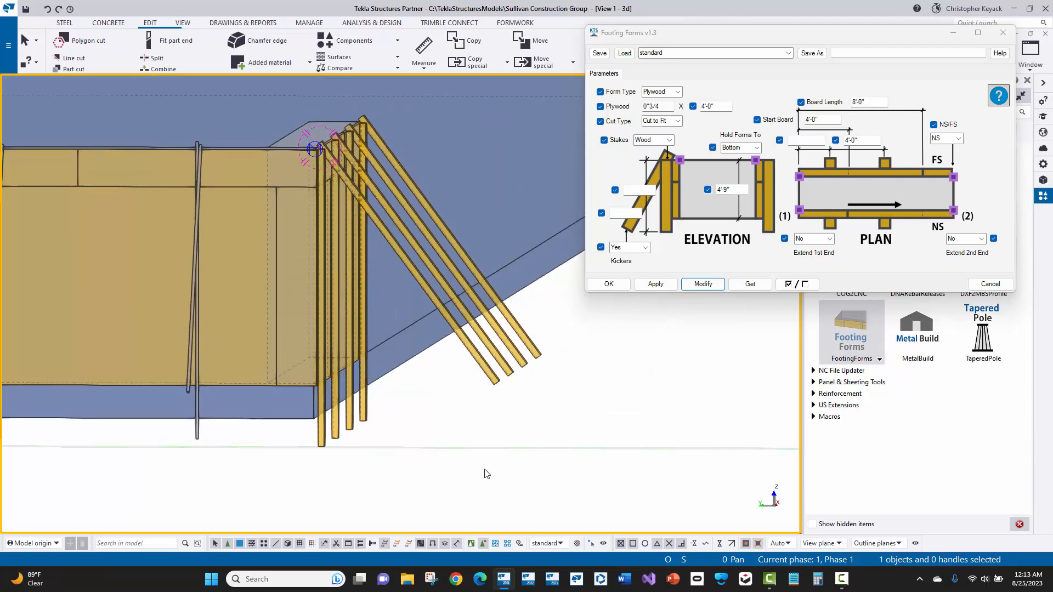
Set the kicker length to 7'-0" and modify the adjacent wall's form
{"action": "left_click", "coordinate": [460, 340]}
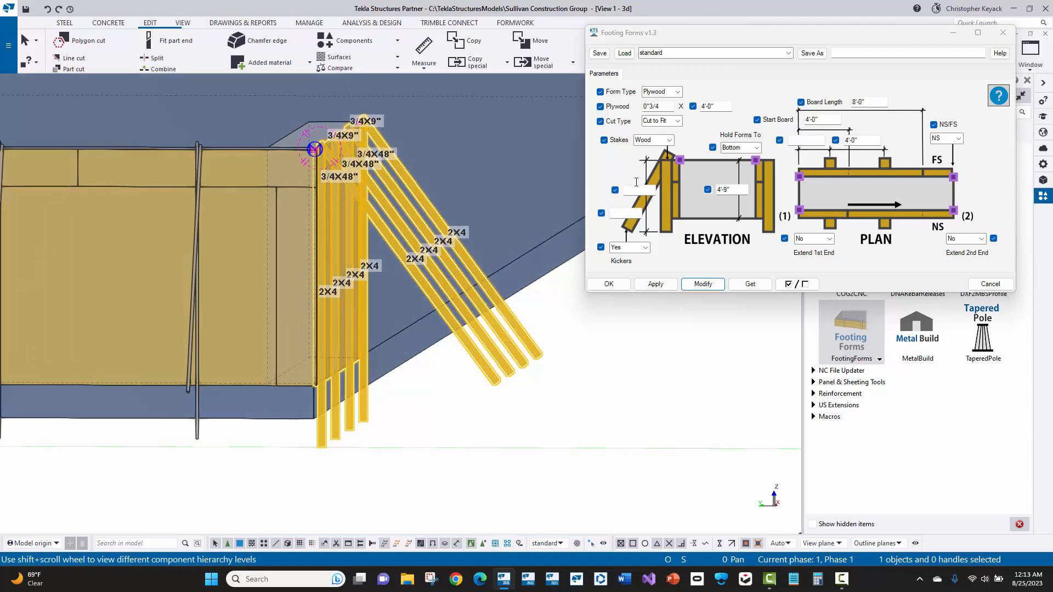
{"action": "left_click", "coordinate": [634, 188]}
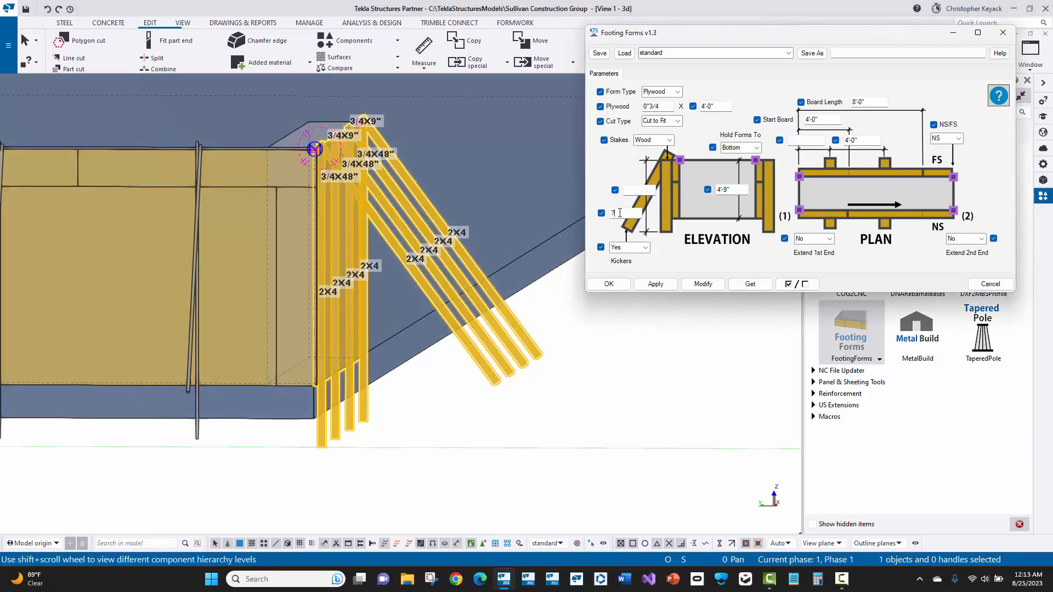
{"action": "left_click", "coordinate": [620, 213]}
{"action": "type", "text": "7"}
{"action": "left_click", "coordinate": [703, 284]}
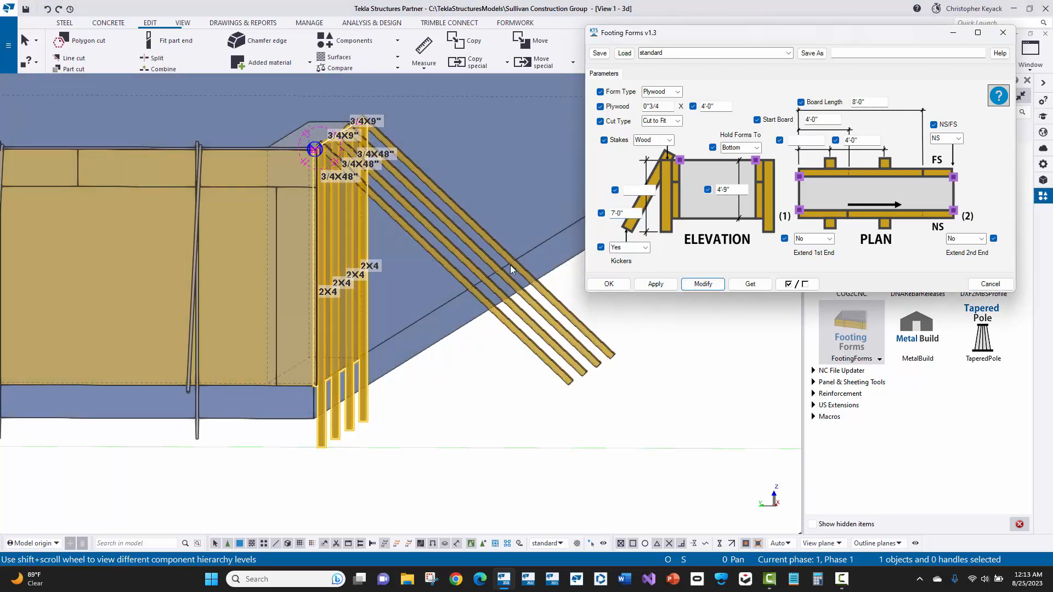
Set NS/FS to FS and place a plywood form along the adjacent wall's inner face, from the inside corner to the wall's far end
{"action": "middle_click_drag", "start_coordinate": [363, 192], "coordinate": [321, 240], "text": "ctrl"}
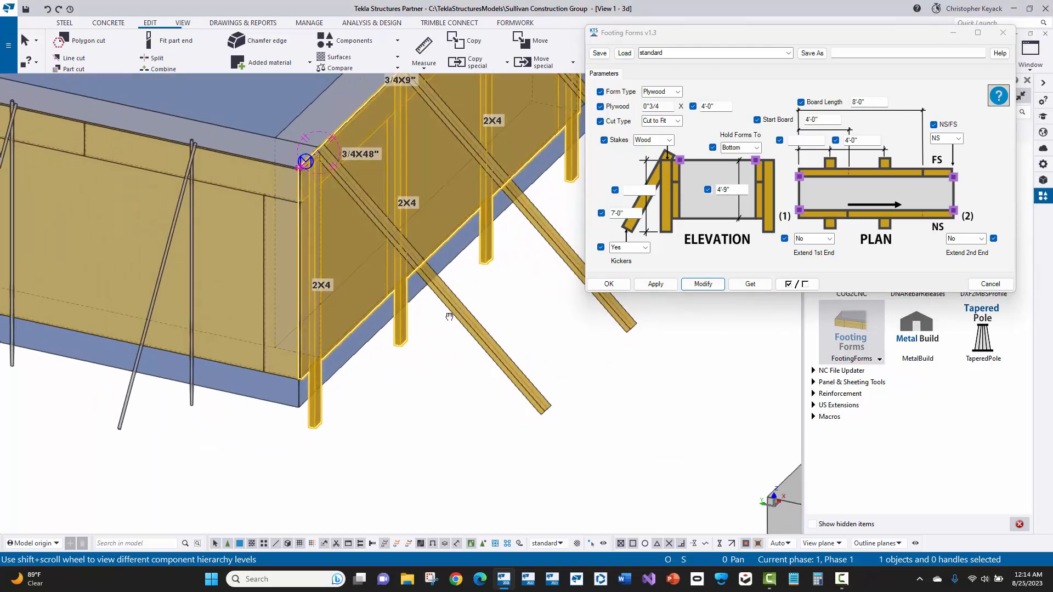
{"action": "middle_click_drag", "start_coordinate": [488, 315], "coordinate": [469, 360]}
{"action": "middle_click_drag", "start_coordinate": [551, 312], "coordinate": [528, 407]}
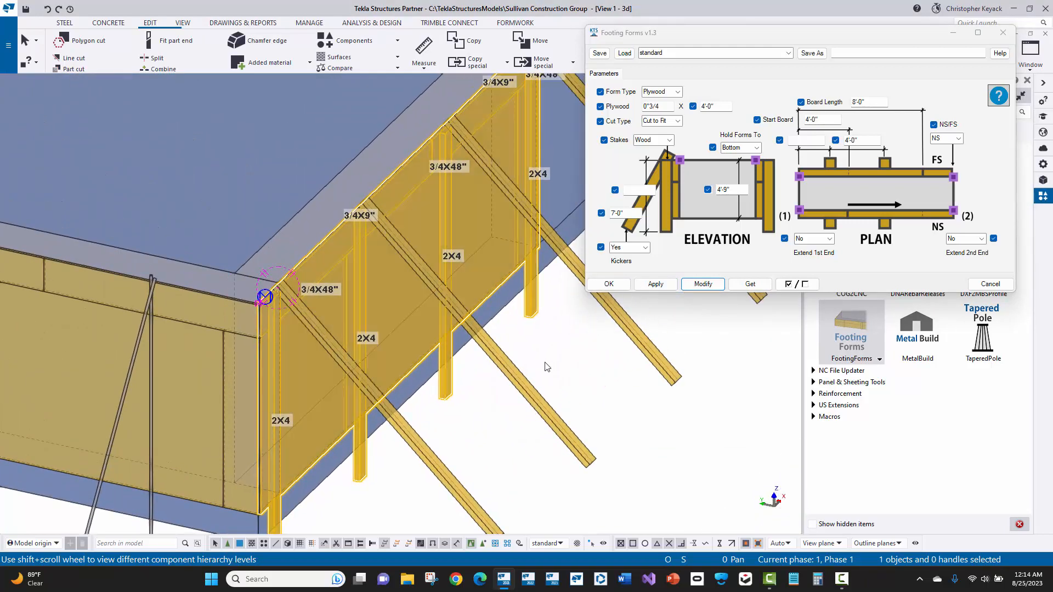
{"action": "left_click", "coordinate": [957, 141]}
{"action": "left_click", "coordinate": [947, 156]}
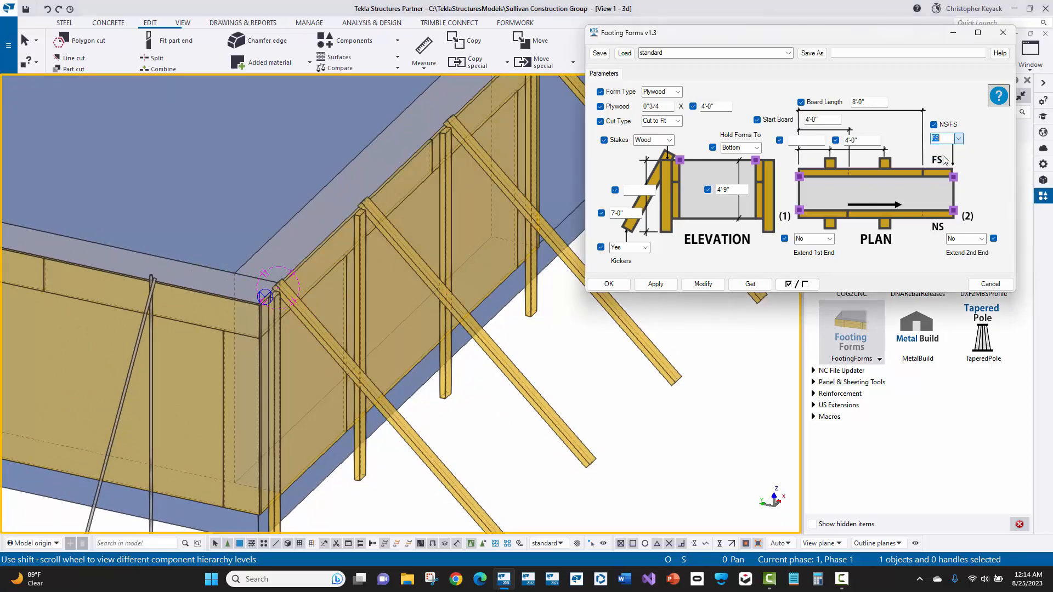
{"action": "left_click", "coordinate": [606, 284]}
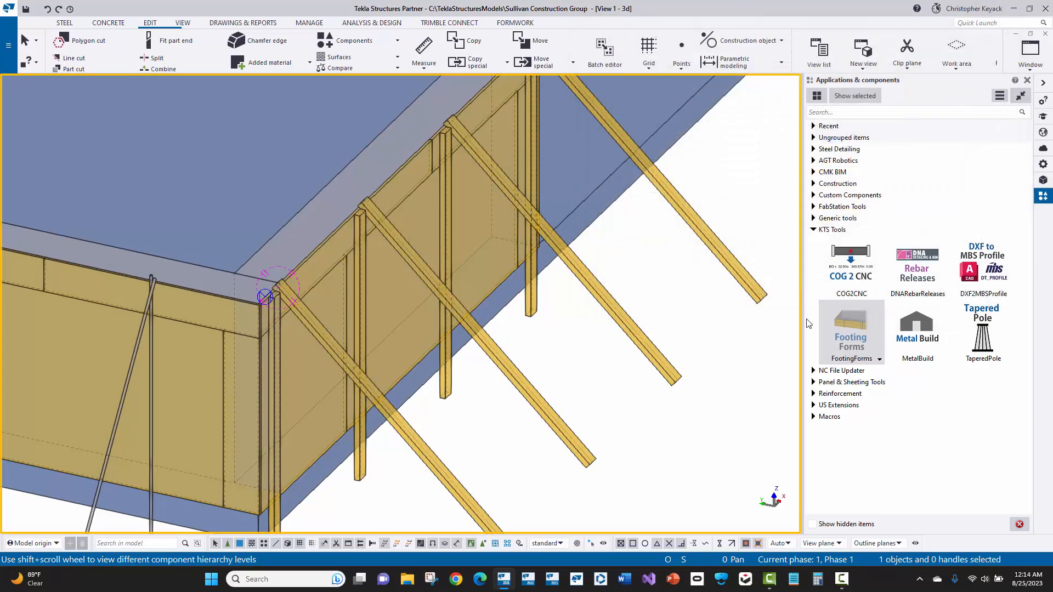
{"action": "left_click", "coordinate": [234, 273]}
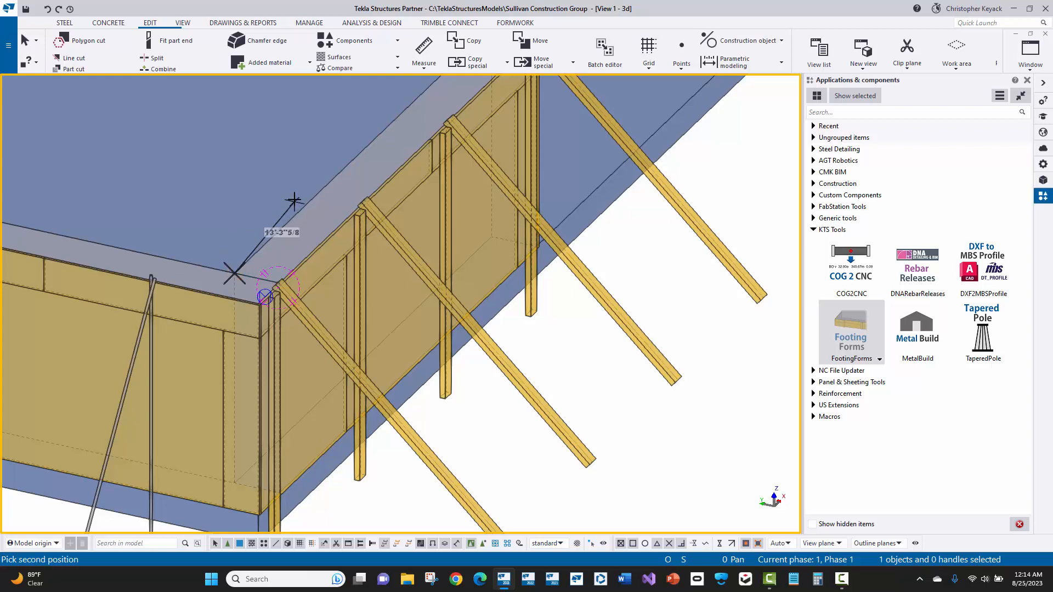
{"action": "middle_click_drag", "start_coordinate": [438, 90], "coordinate": [406, 178]}
{"action": "left_click", "coordinate": [459, 114]}
{"action": "right_click", "coordinate": [271, 130]}
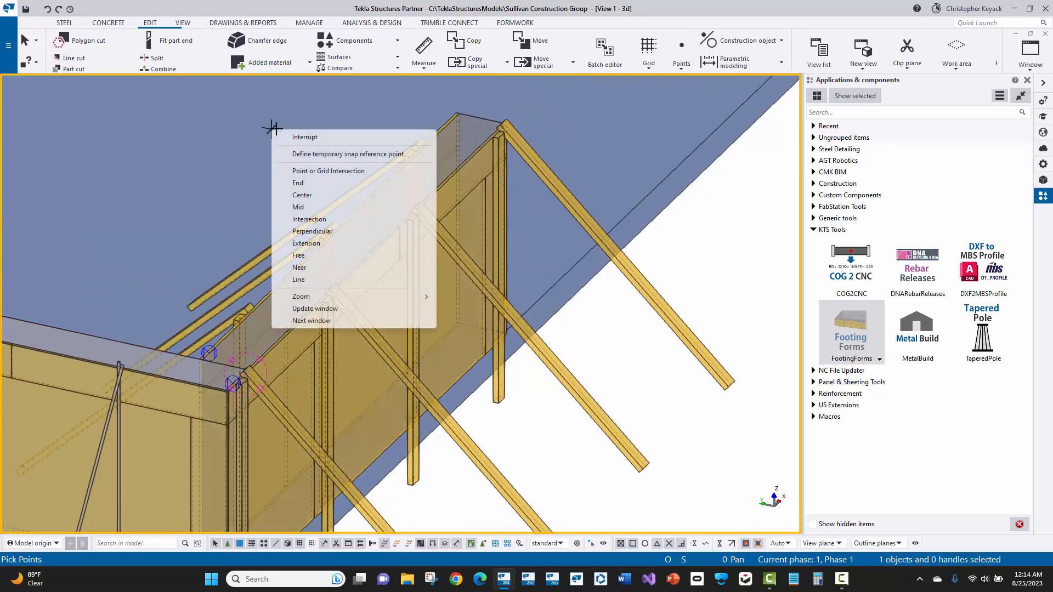
{"action": "left_click", "coordinate": [288, 137]}
{"action": "key", "text": "Escape"}
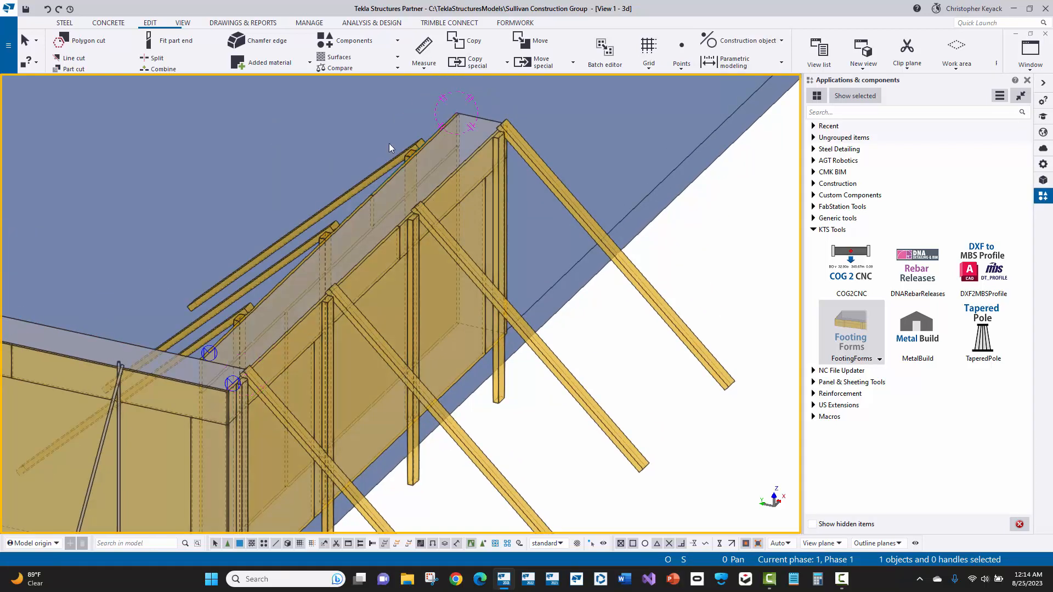
Inspect the inner-face form with its wooden stakes and kickers from inside the building and from above
{"action": "middle_click_drag", "start_coordinate": [222, 214], "coordinate": [385, 234], "text": "ctrl"}
{"action": "scroll", "coordinate": [386, 234], "scroll_direction": "down", "scroll_amount": 1}
{"action": "middle_click_drag", "start_coordinate": [488, 244], "coordinate": [370, 310]}
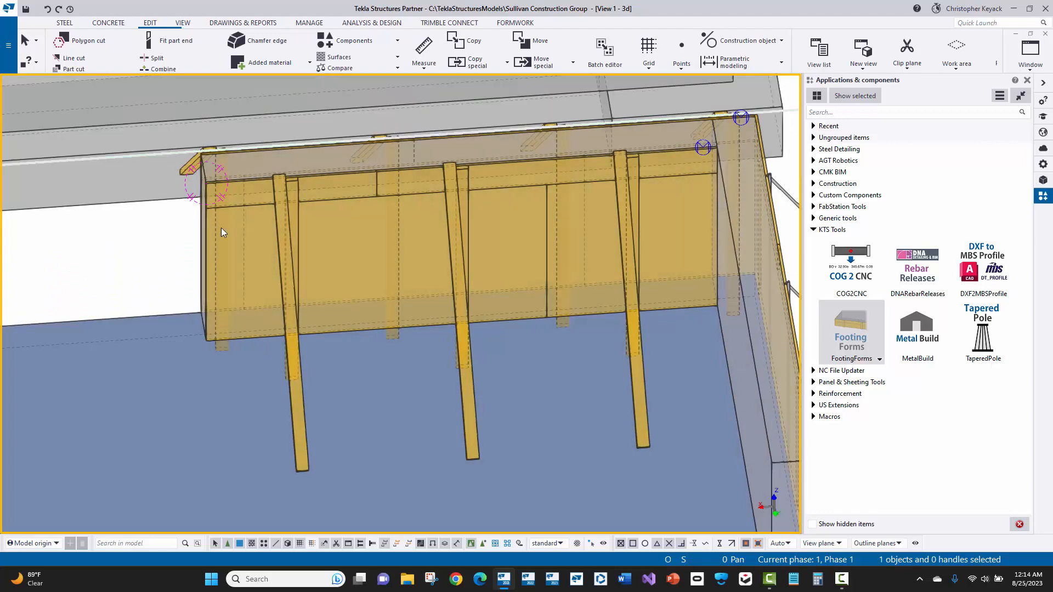
{"action": "middle_click_drag", "start_coordinate": [513, 241], "coordinate": [412, 461], "text": "ctrl"}
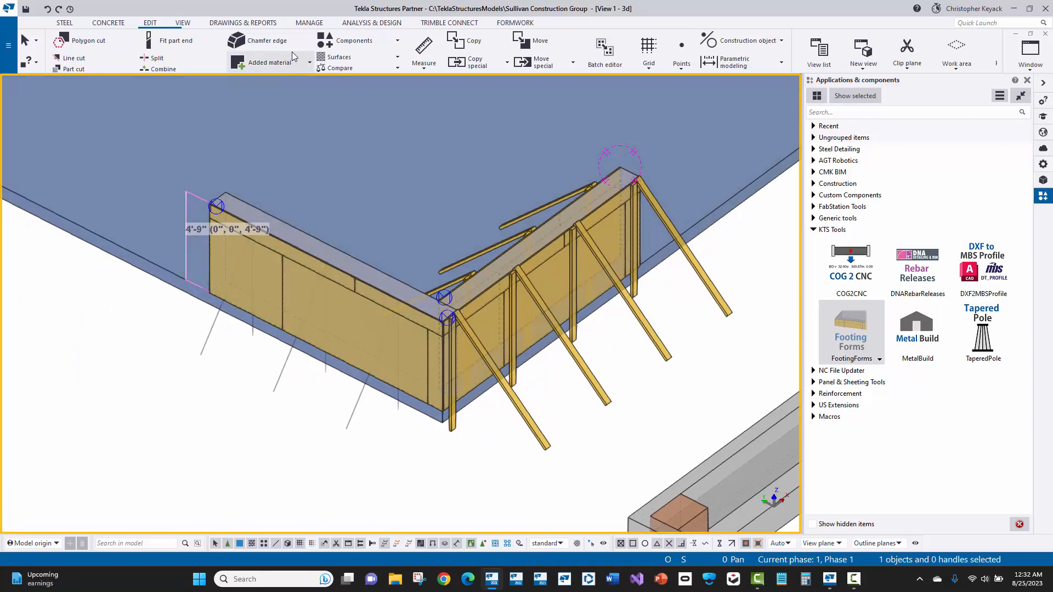
Open the Organizer and display the properties of the KTS - Formwork Summary category
{"action": "left_click", "coordinate": [299, 23]}
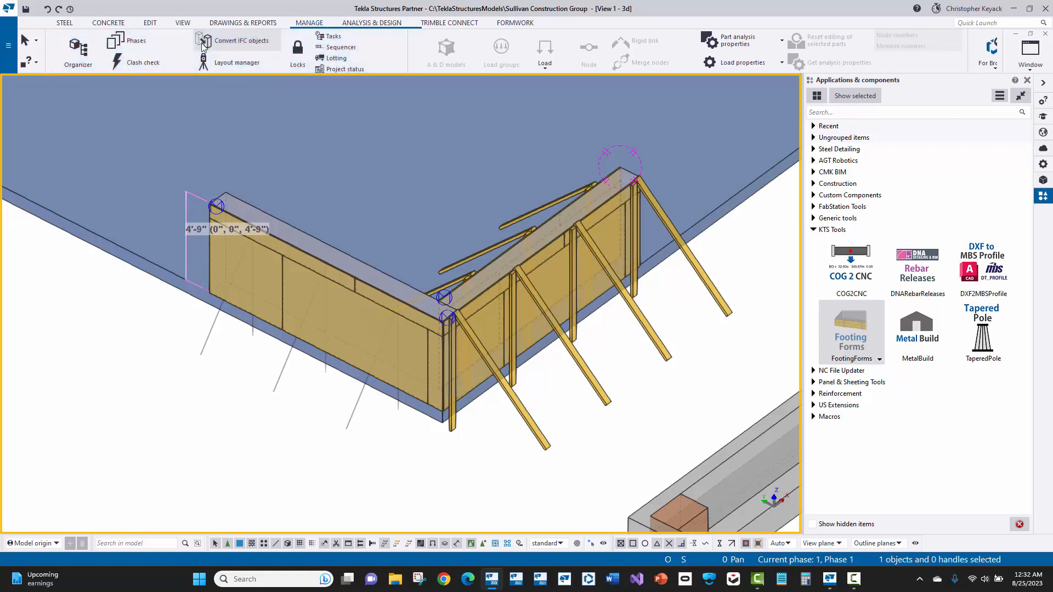
{"action": "left_click", "coordinate": [85, 59]}
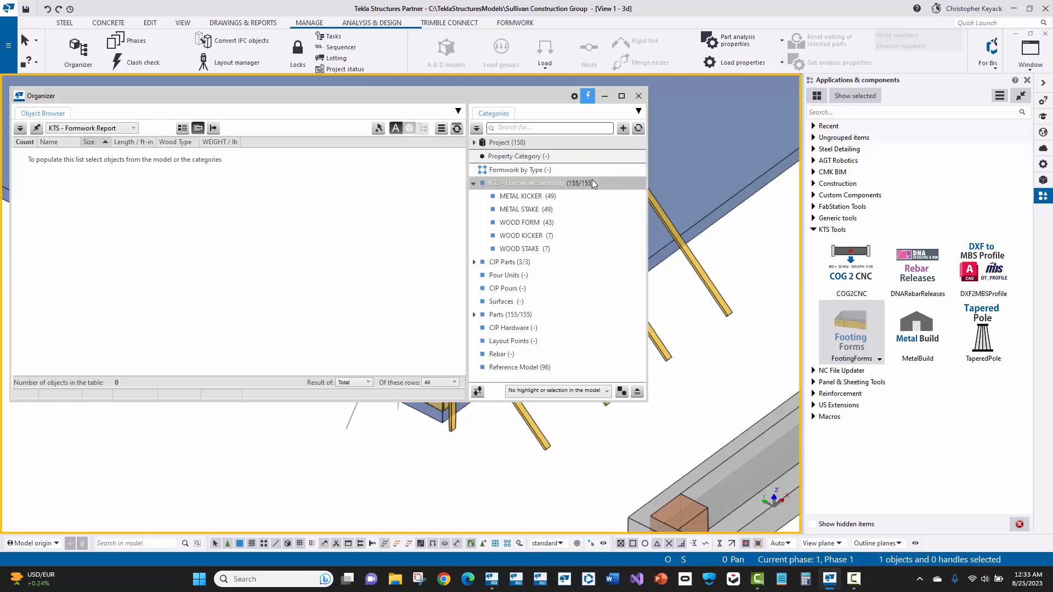
{"action": "right_click", "coordinate": [547, 182]}
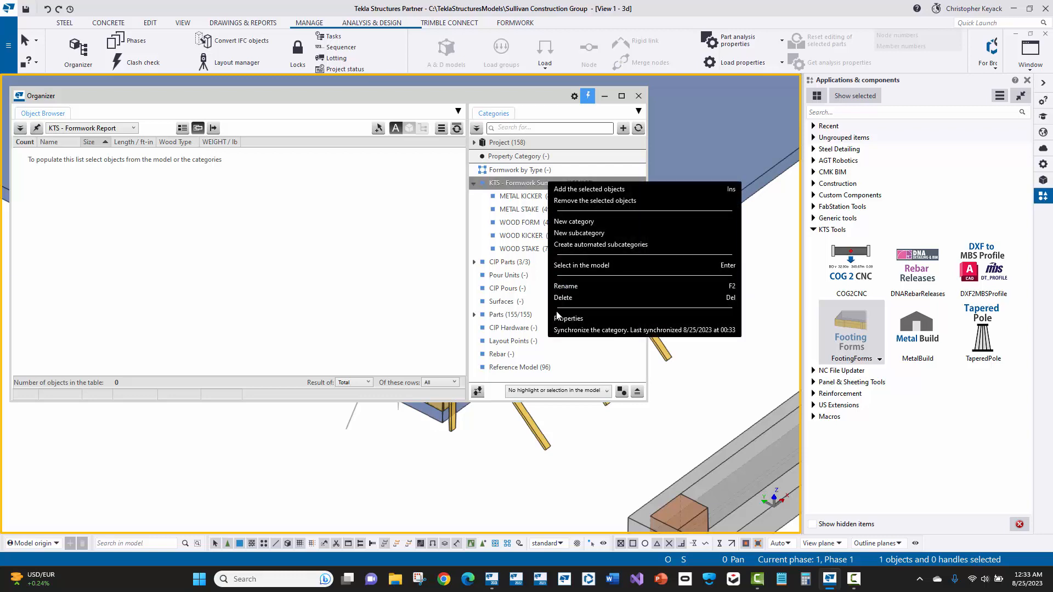
{"action": "left_click", "coordinate": [561, 318]}
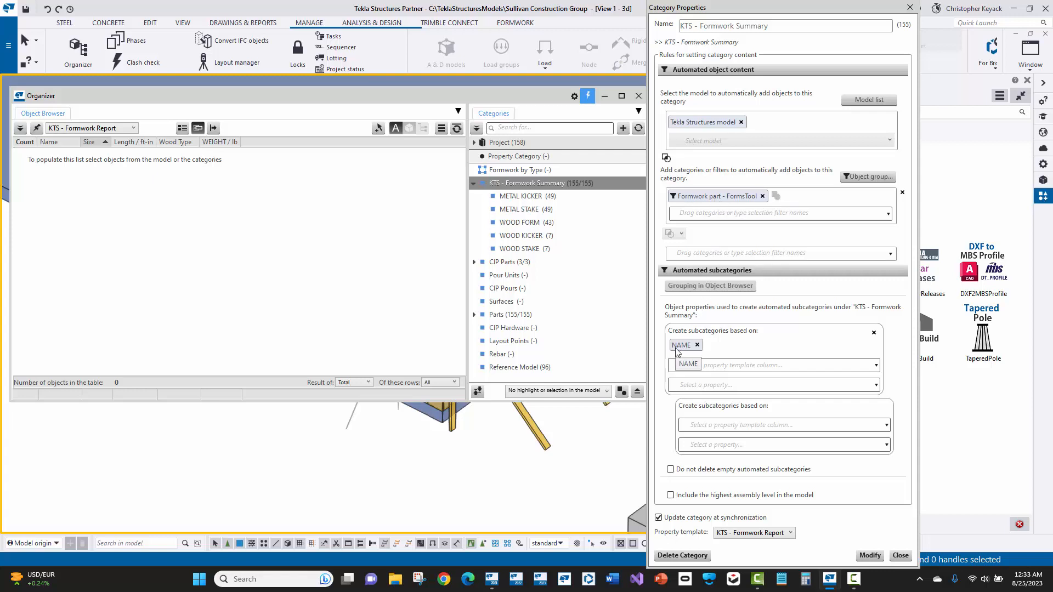
Load the Formwork part - FormsTool object group to review its filter rules, and close the category properties
{"action": "left_click", "coordinate": [853, 177]}
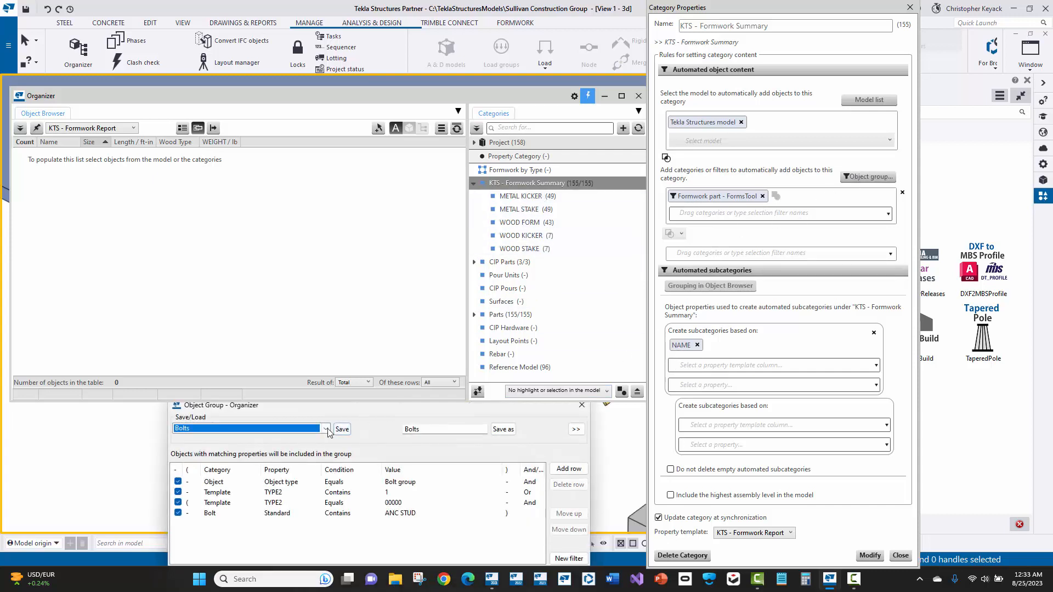
{"action": "left_click", "coordinate": [326, 429]}
{"action": "scroll", "coordinate": [288, 307], "scroll_direction": "down", "scroll_amount": 2}
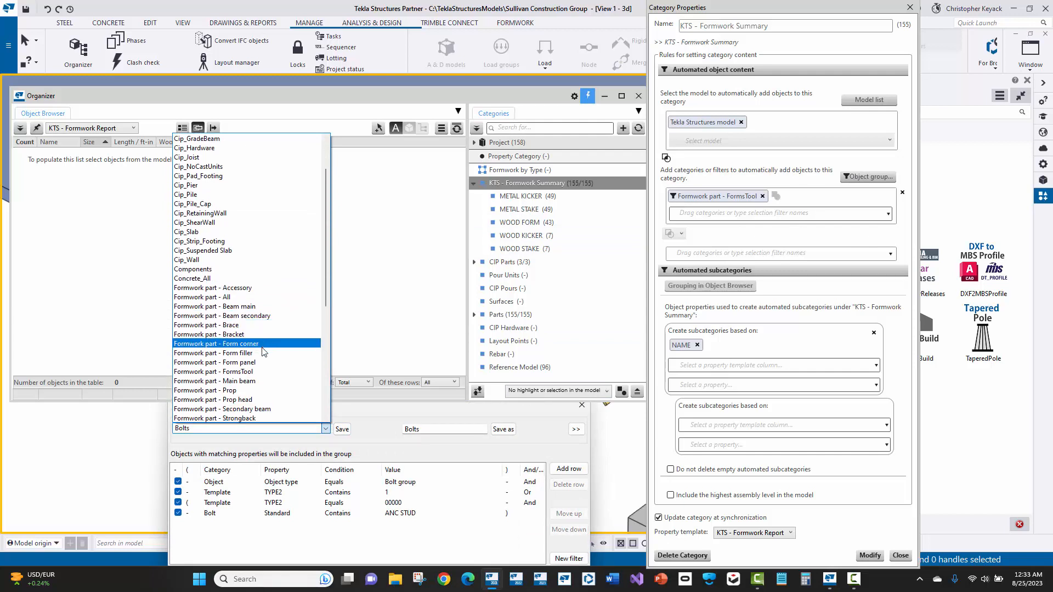
{"action": "left_click", "coordinate": [252, 371]}
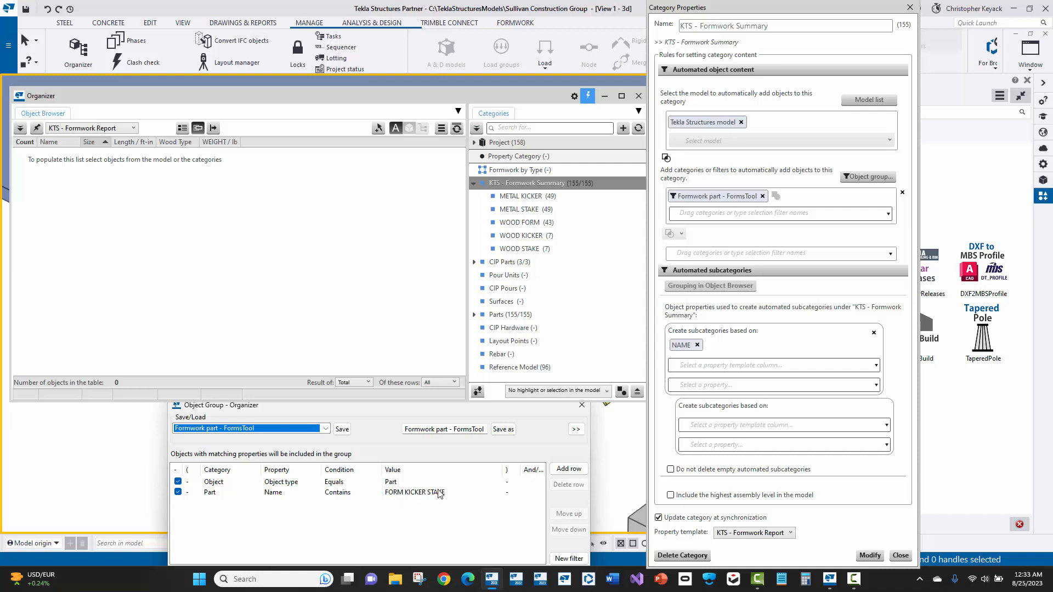
{"action": "left_click", "coordinate": [582, 406]}
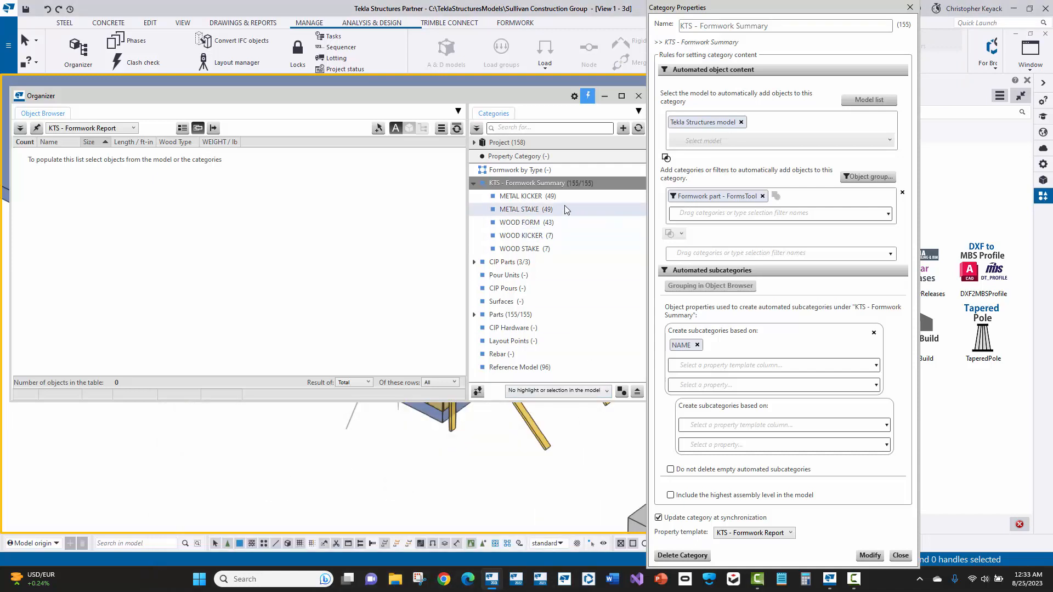
{"action": "left_click", "coordinate": [911, 7]}
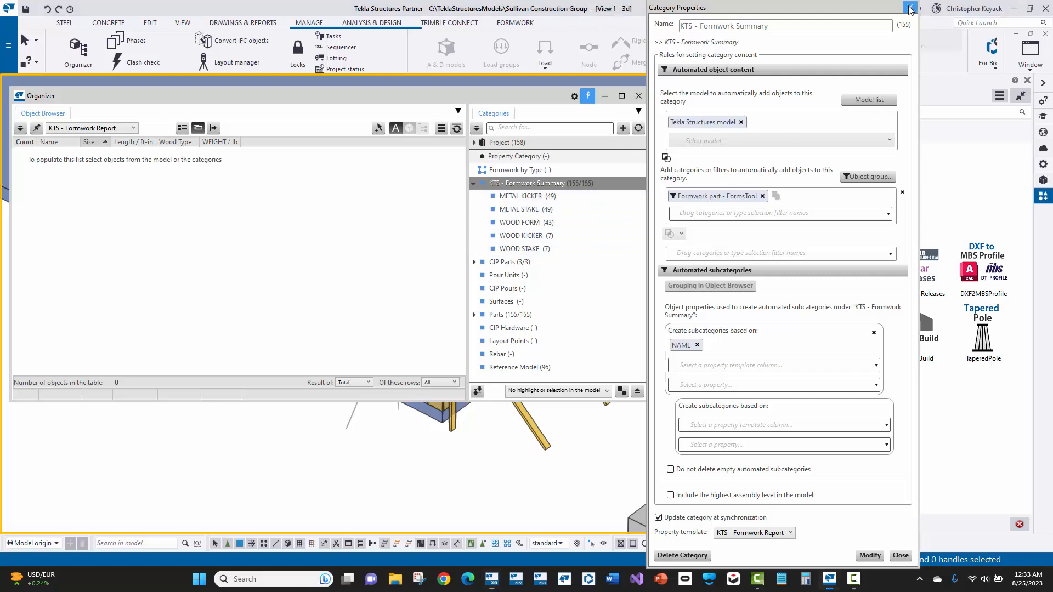
List the METAL STAKE subcategory and the whole KTS - Formwork Summary category, and check the property template assigned to the category
{"action": "left_click", "coordinate": [507, 210]}
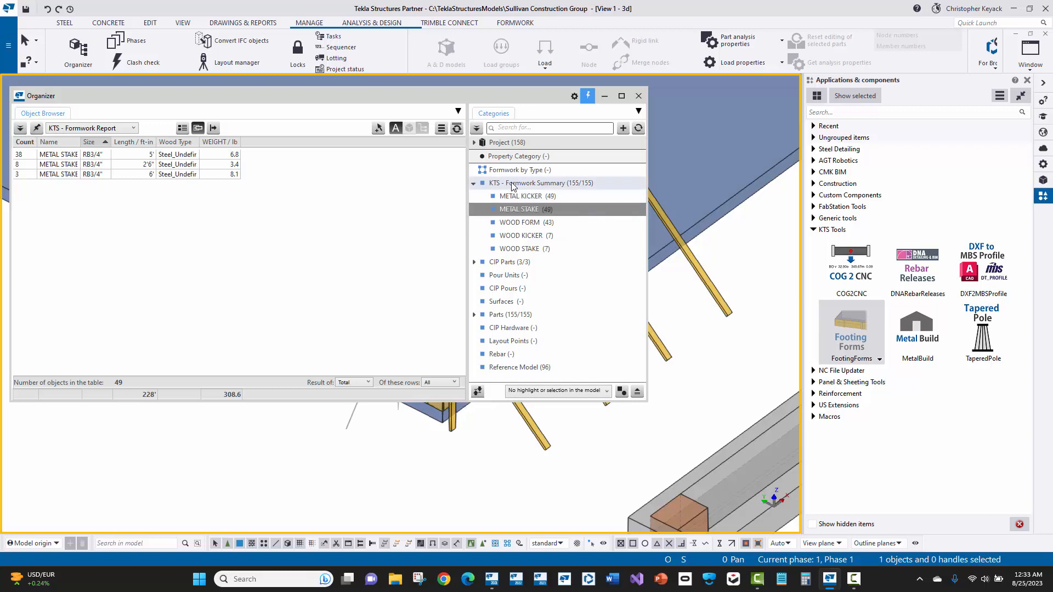
{"action": "left_click", "coordinate": [516, 183]}
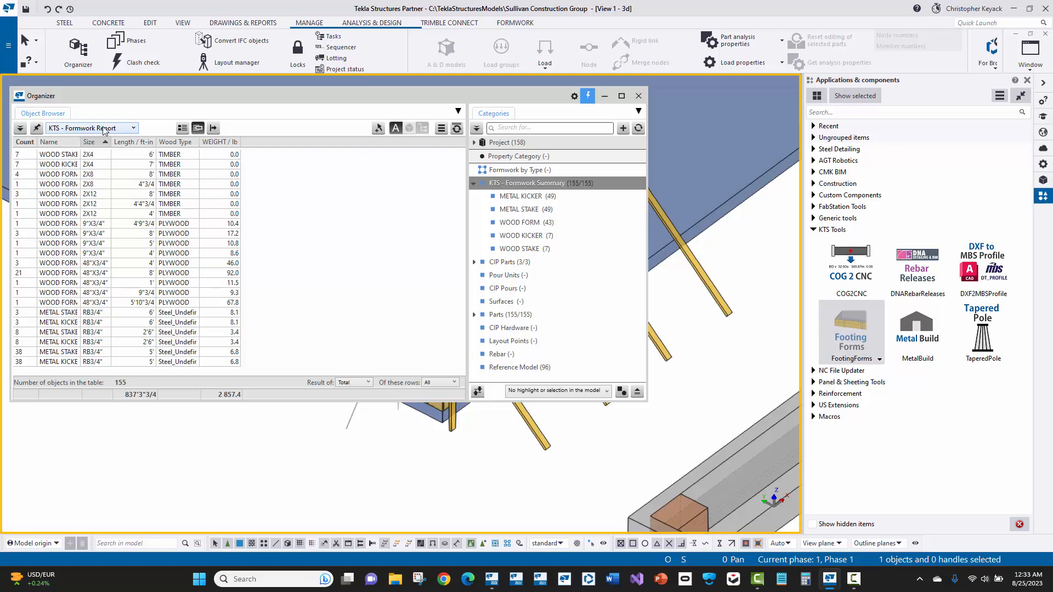
{"action": "right_click", "coordinate": [530, 183]}
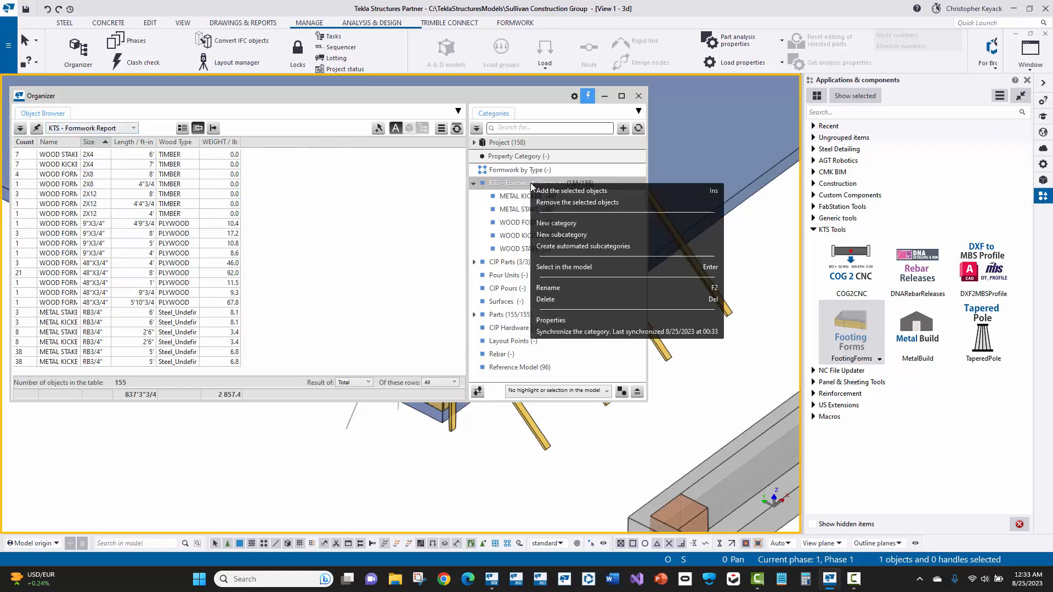
{"action": "left_click", "coordinate": [550, 320]}
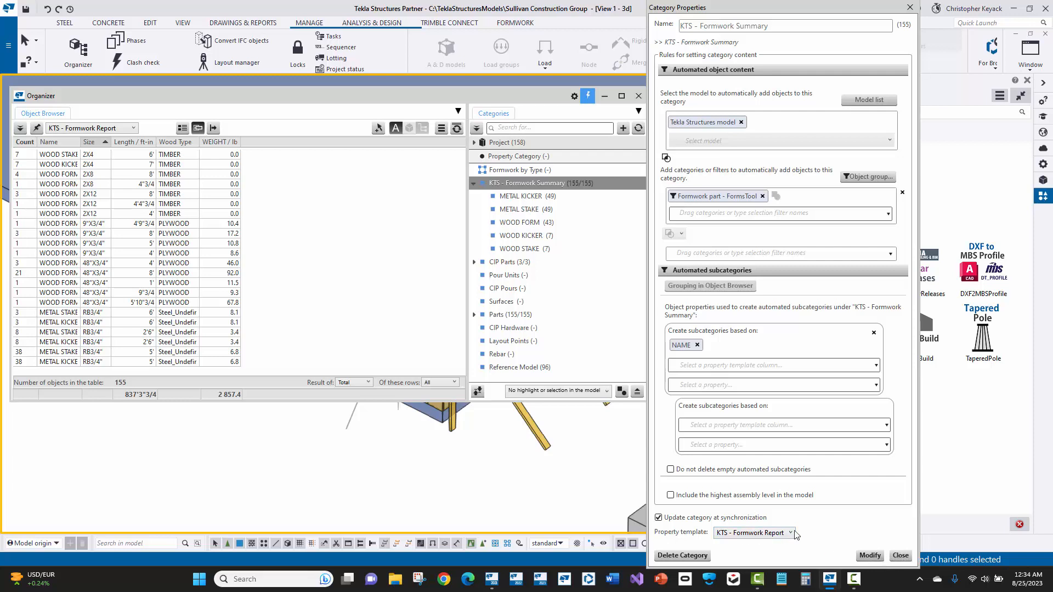
{"action": "left_click", "coordinate": [776, 534]}
{"action": "left_click", "coordinate": [776, 534]}
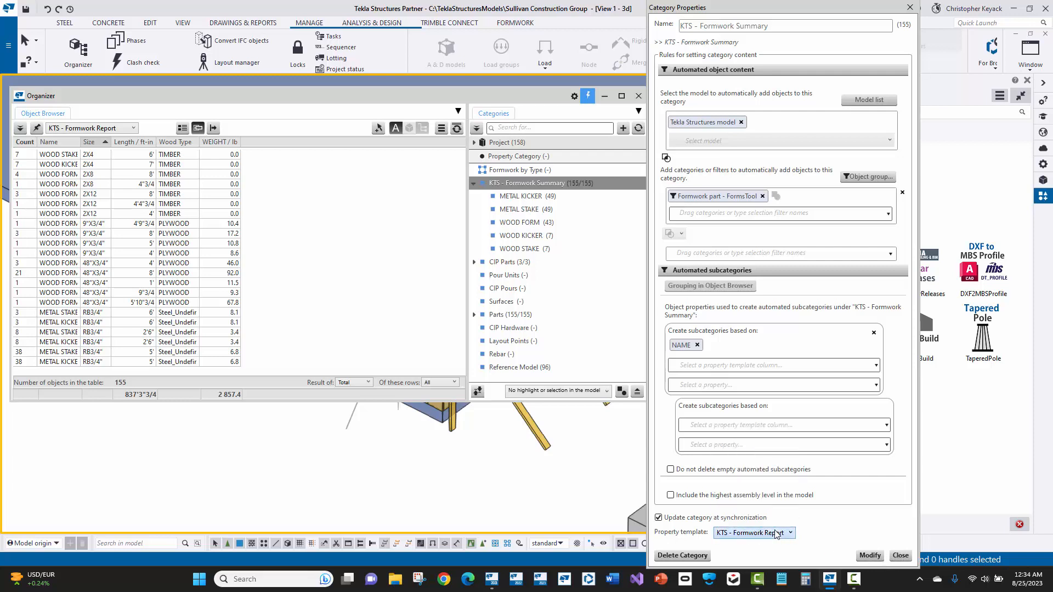
{"action": "left_click", "coordinate": [900, 555]}
{"action": "left_click", "coordinate": [132, 127]}
{"action": "left_click", "coordinate": [124, 130]}
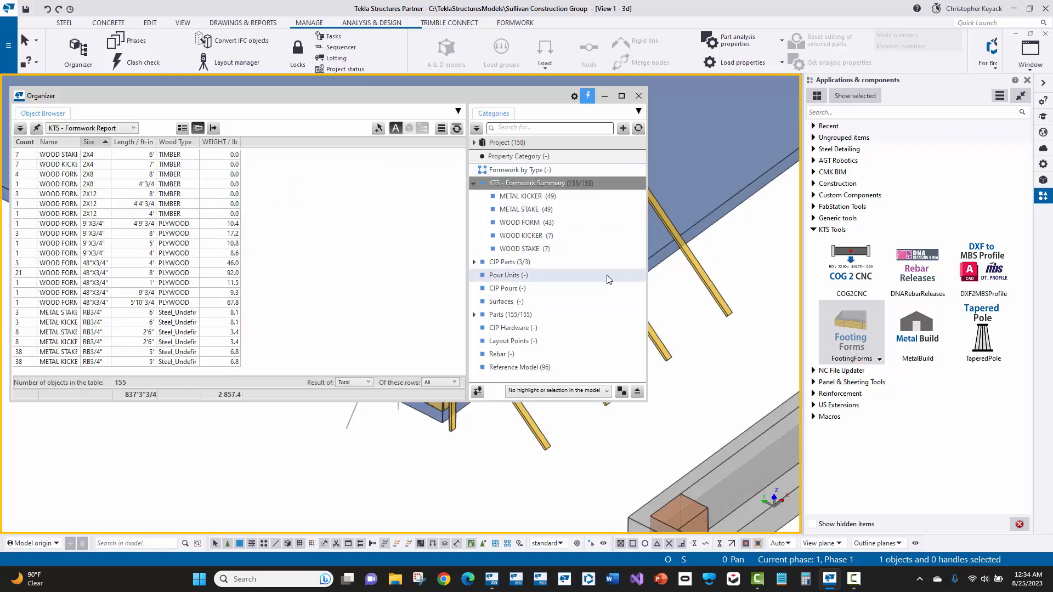
Review the Excel export options and available templates for the formwork report without exporting it
{"action": "left_click", "coordinate": [214, 129]}
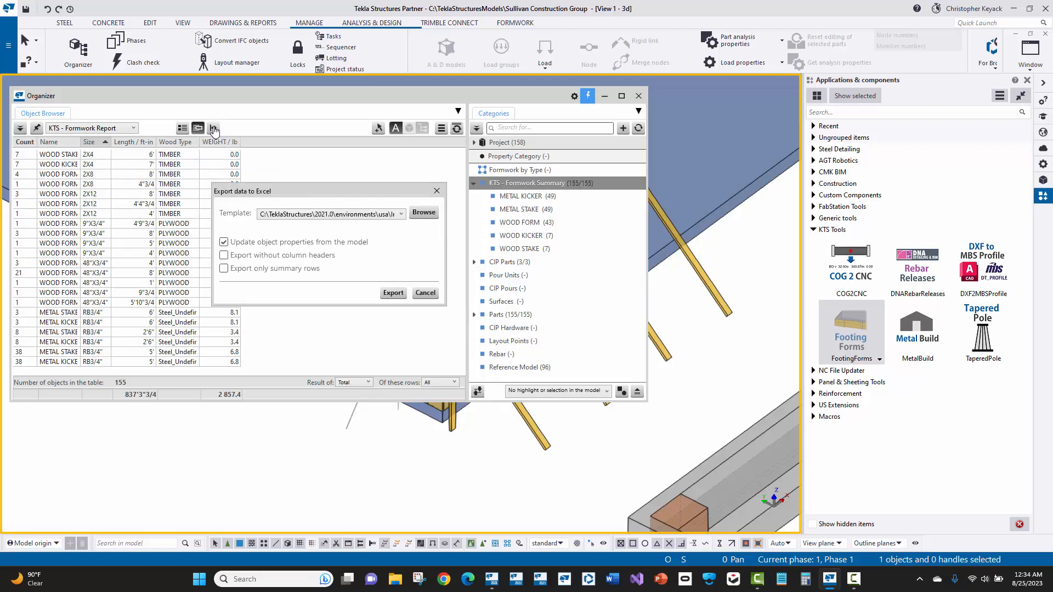
{"action": "left_click", "coordinate": [351, 214]}
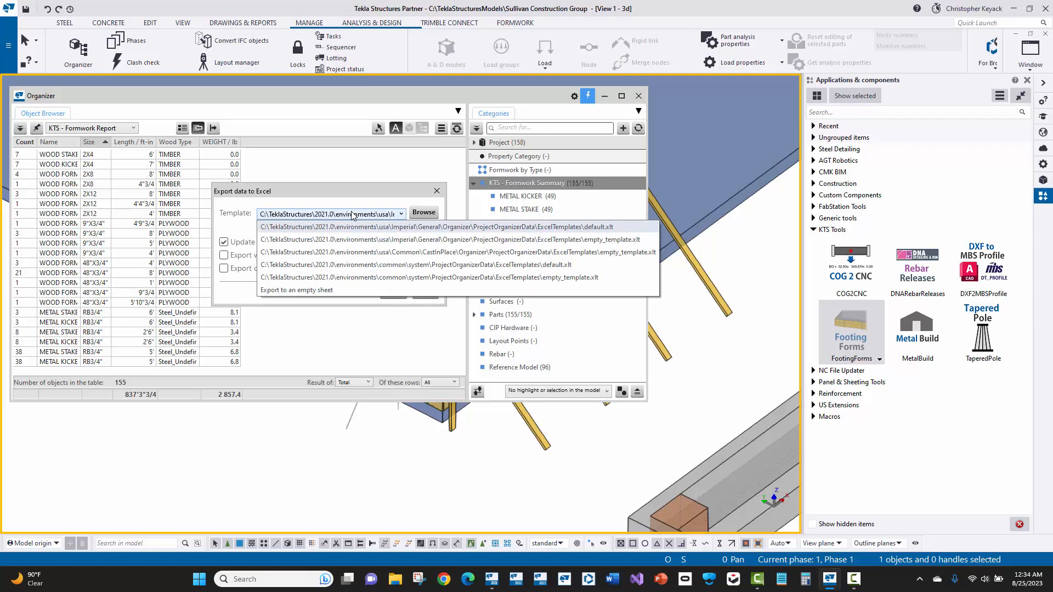
{"action": "left_click", "coordinate": [351, 213]}
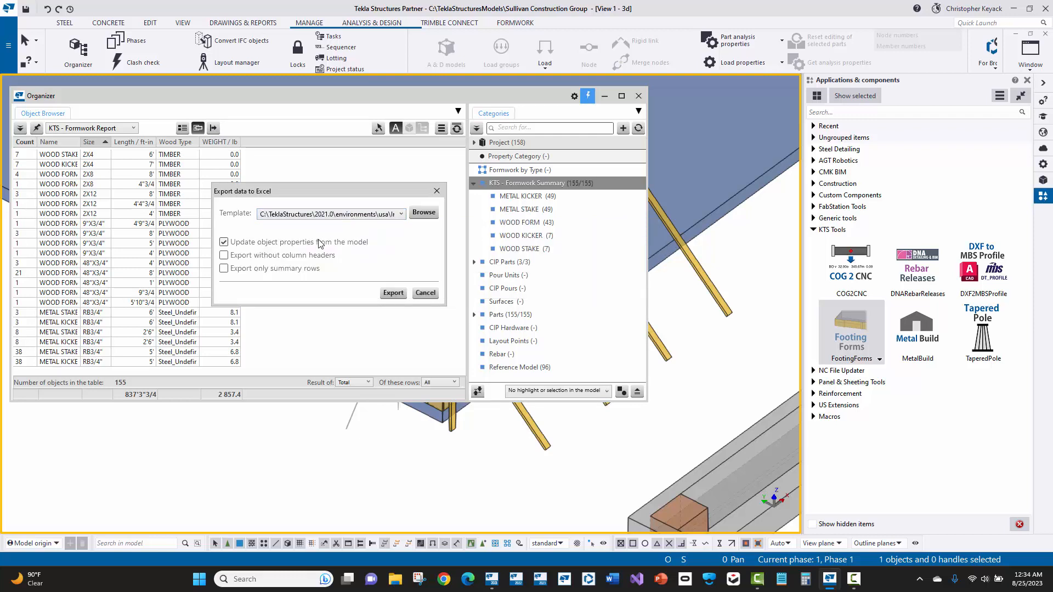
{"action": "left_click", "coordinate": [424, 293]}
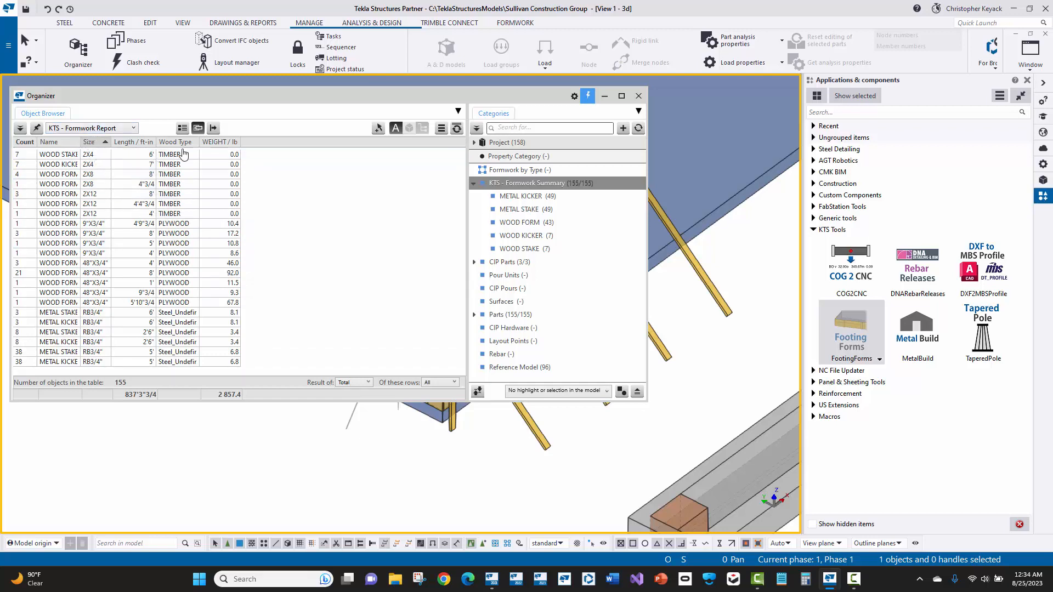
Review the KTS - Formwork Report template's columns in the Organizer settings, search the properties for "name", and close the Organizer
{"action": "left_click", "coordinate": [575, 97]}
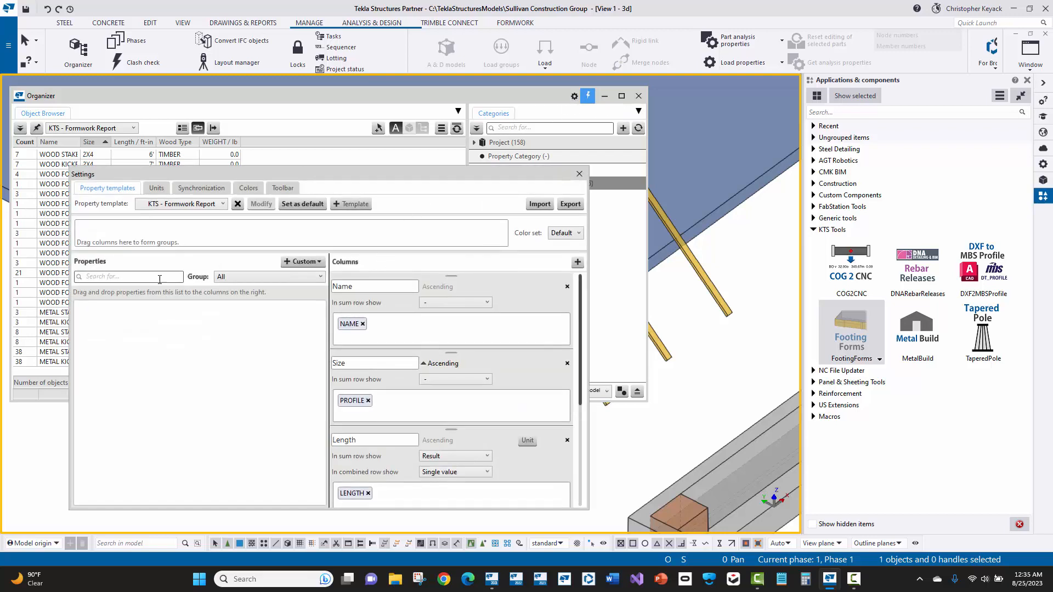
{"action": "left_click", "coordinate": [130, 278]}
{"action": "type", "text": "name"}
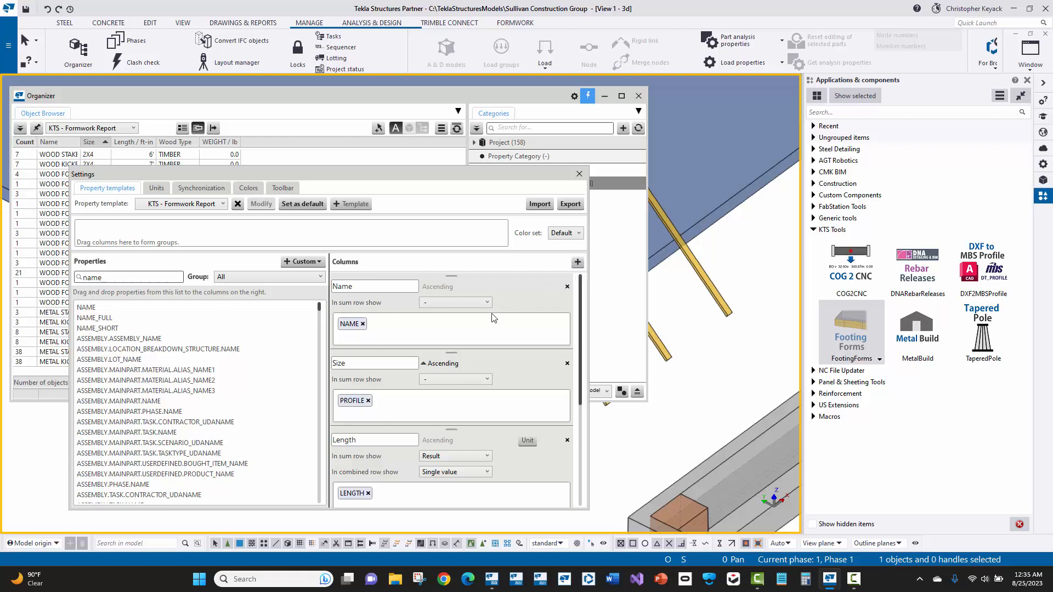
{"action": "scroll", "coordinate": [433, 482], "scroll_direction": "down", "scroll_amount": 3}
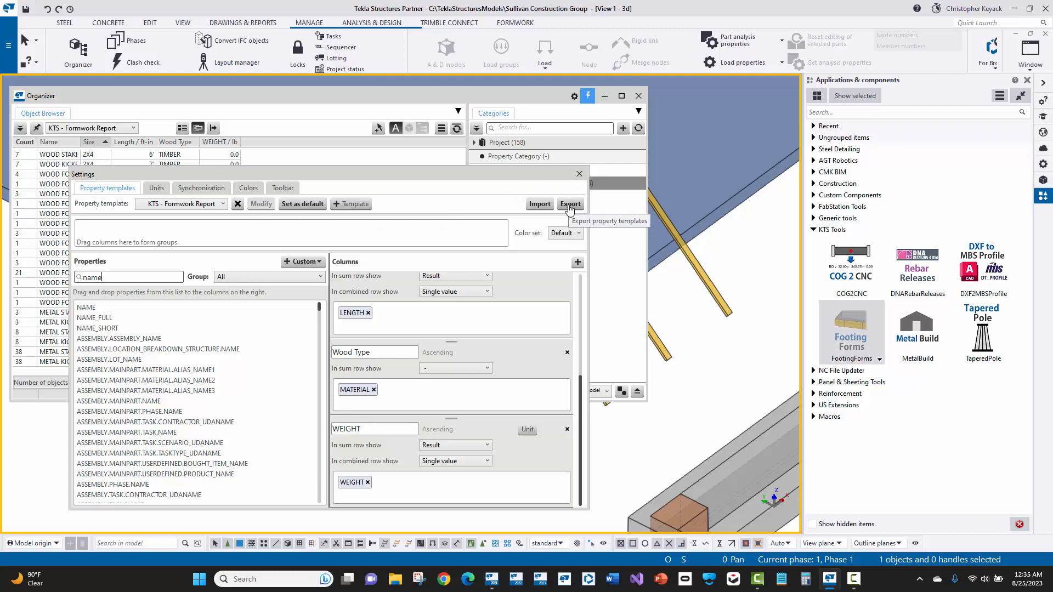
{"action": "left_click", "coordinate": [579, 174]}
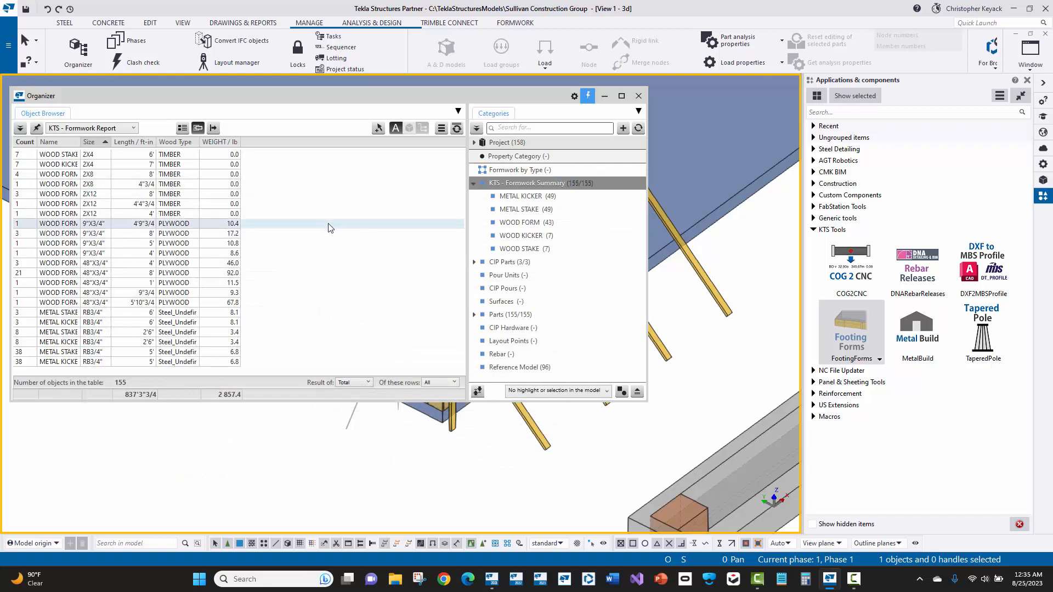
{"action": "left_click", "coordinate": [638, 96]}
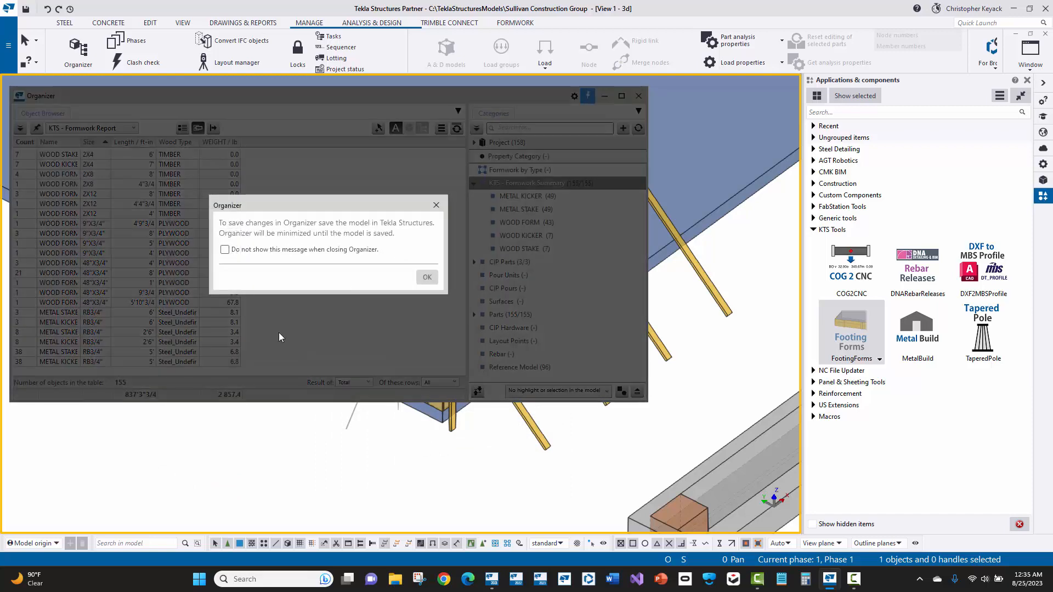
{"action": "left_click", "coordinate": [426, 277]}
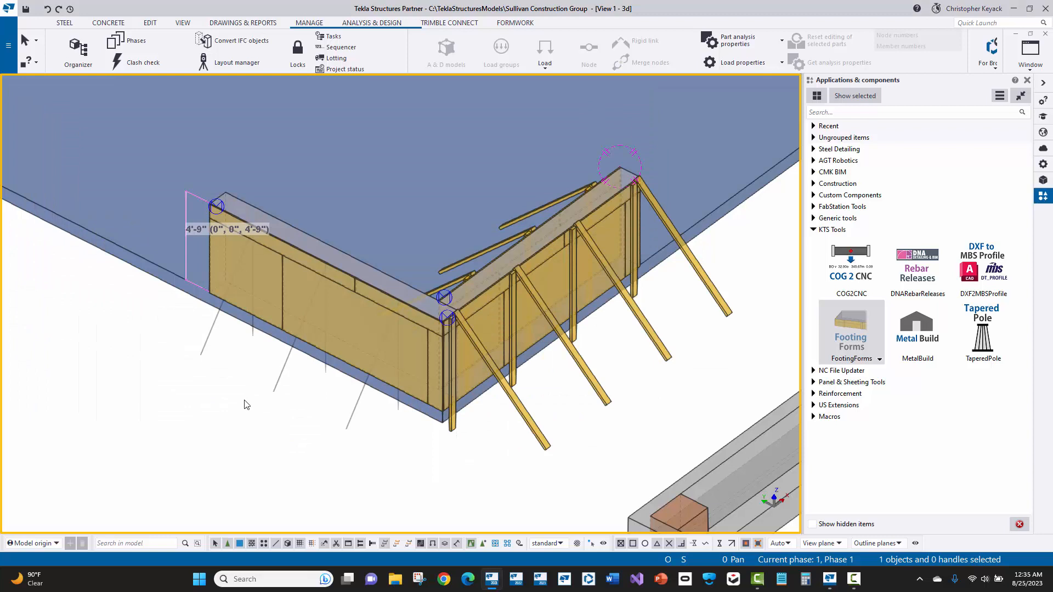